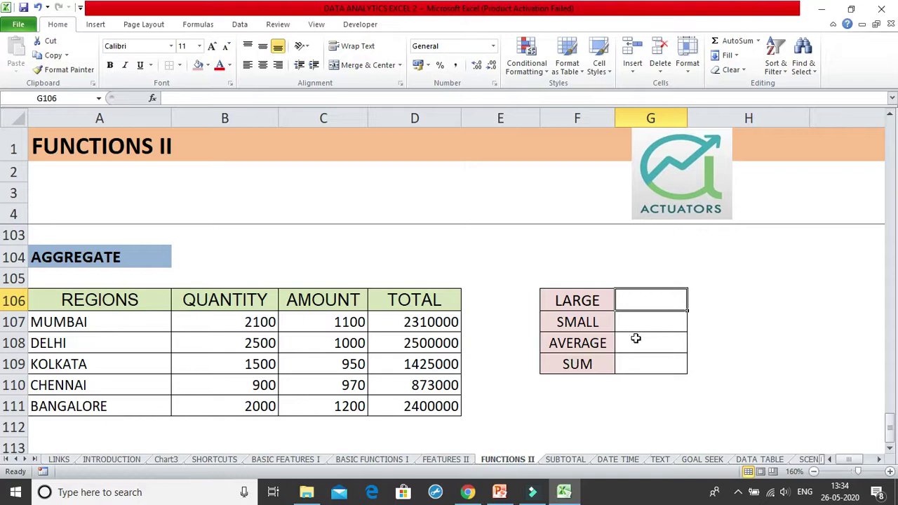
# Begin a misspelled AVERAGE formula in the AVERAGE result cell, then cancel it and move down to the SUM cell
pyautogui.click(638, 347)
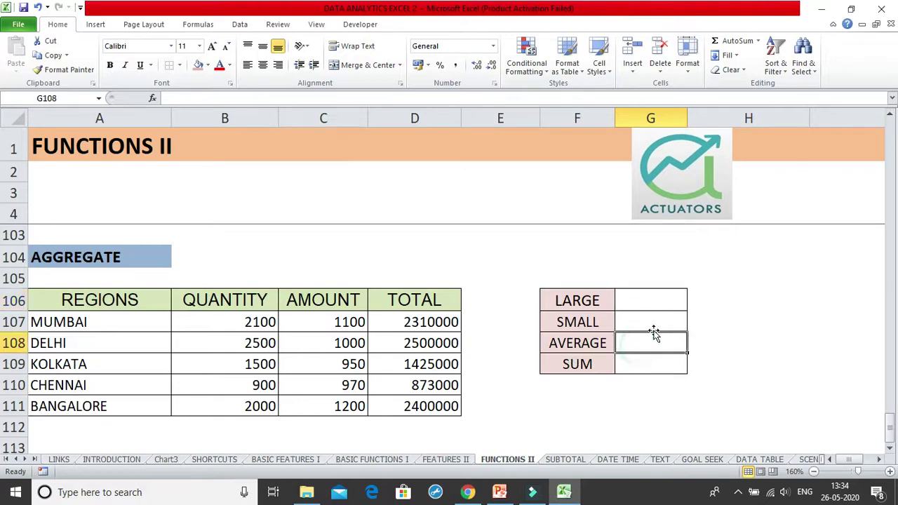
pyautogui.write('=AVEARGE')
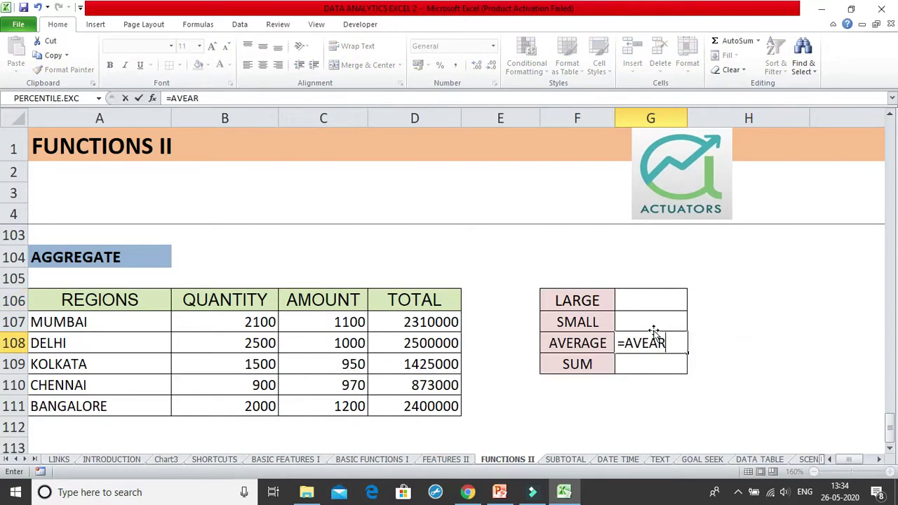
pyautogui.press('BackSpace')
pyautogui.press('BackSpace')
pyautogui.press('BackSpace')
pyautogui.press('BackSpace')
pyautogui.press('BackSpace')
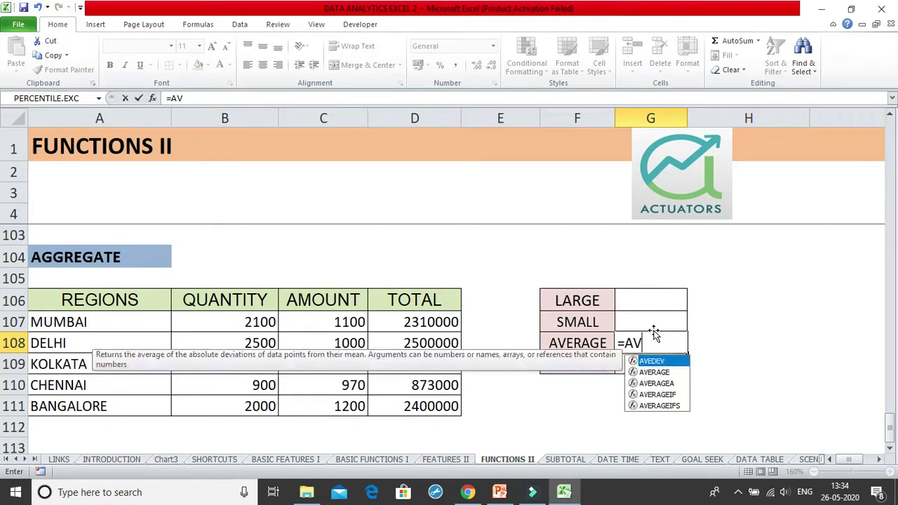
pyautogui.press('Escape')
pyautogui.press('Down')
# Enter =SUM(D107:D111) in G109 so it returns 9508000
pyautogui.write('=SUM(')
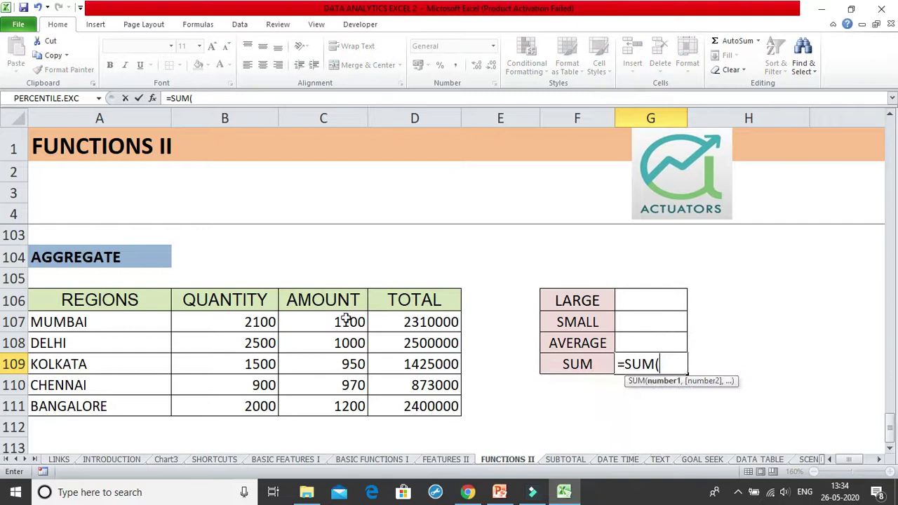
pyautogui.click(407, 318)
pyautogui.moveTo(414, 337); pyautogui.dragTo(411, 419)
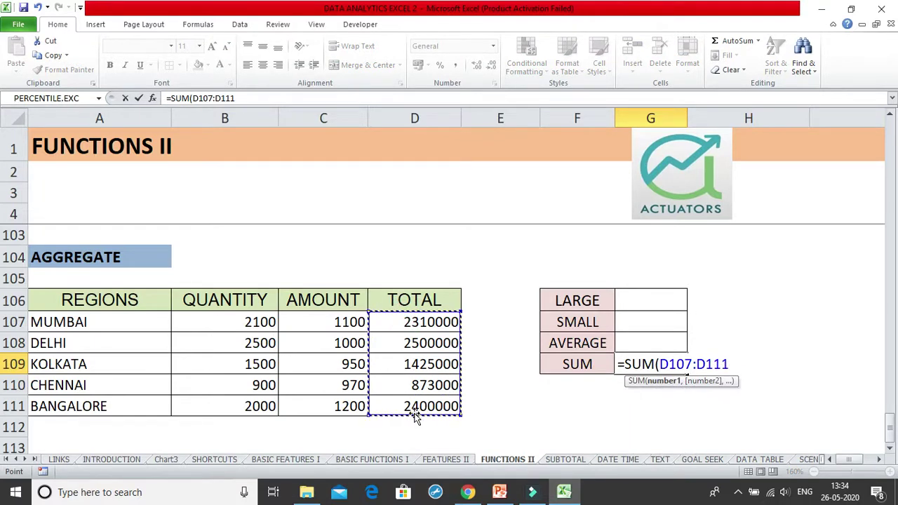
pyautogui.write(')')
pyautogui.press('Return')
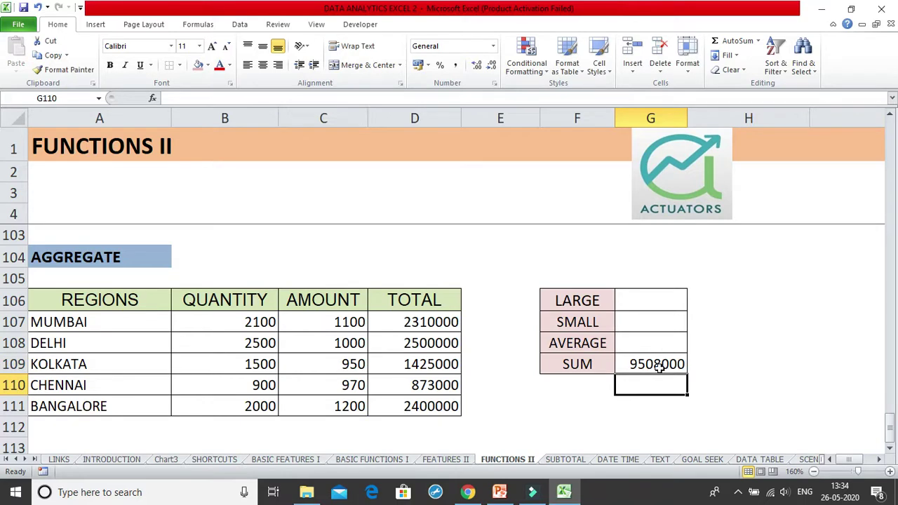
pyautogui.doubleClick(660, 365)
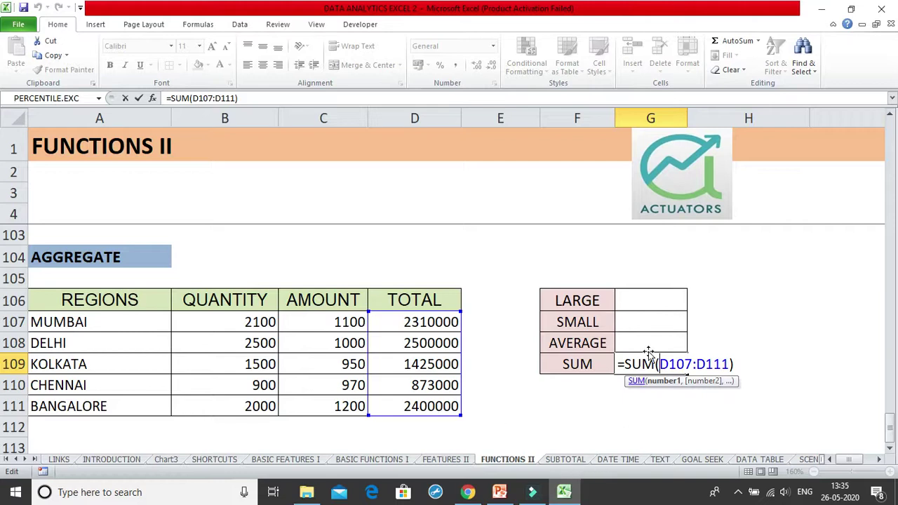
pyautogui.press('Return')
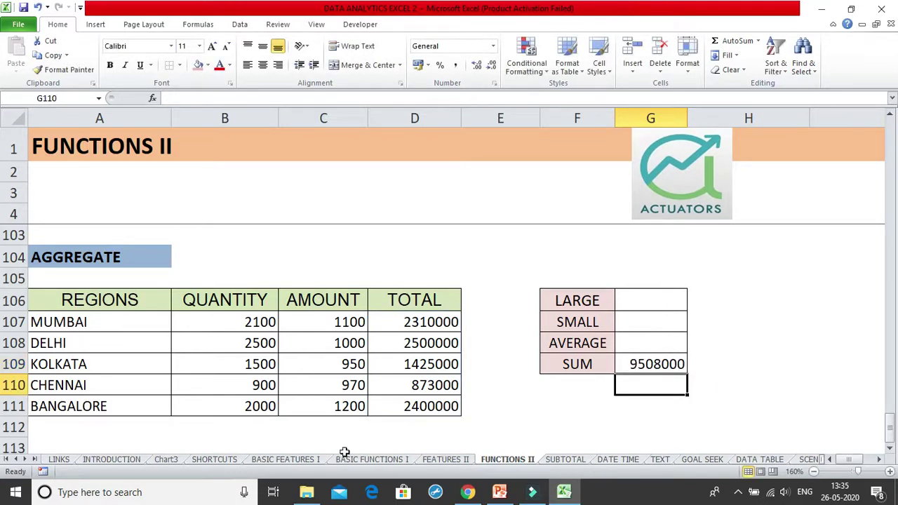
pyautogui.click(20, 406)
pyautogui.rightClick(24, 414)
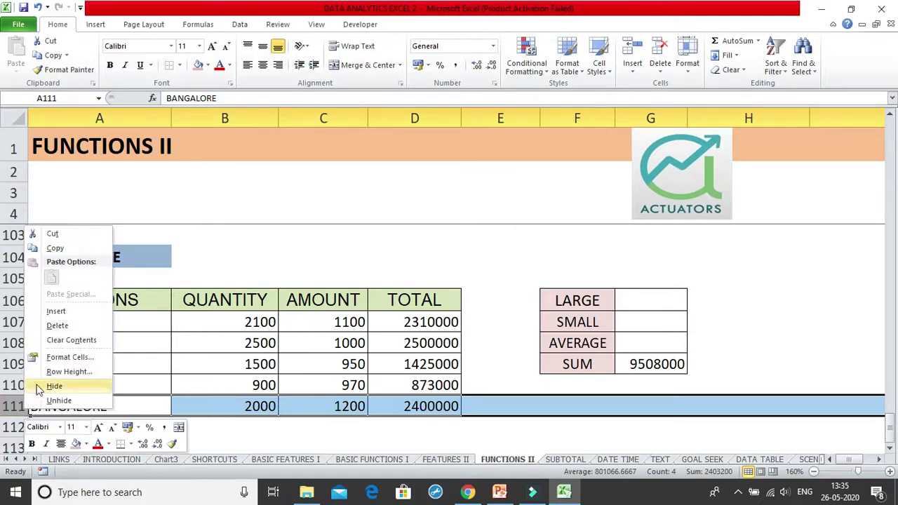
pyautogui.click(36, 385)
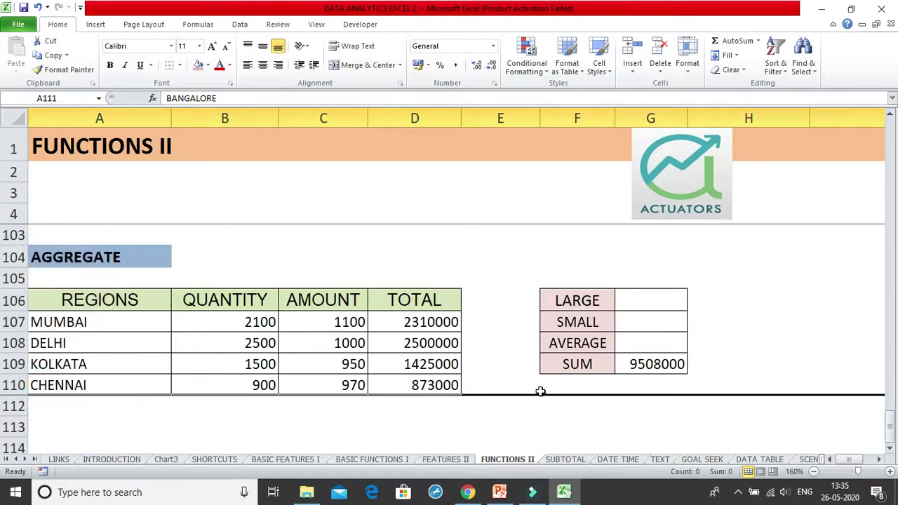
pyautogui.hotkey('ctrl', 'z')
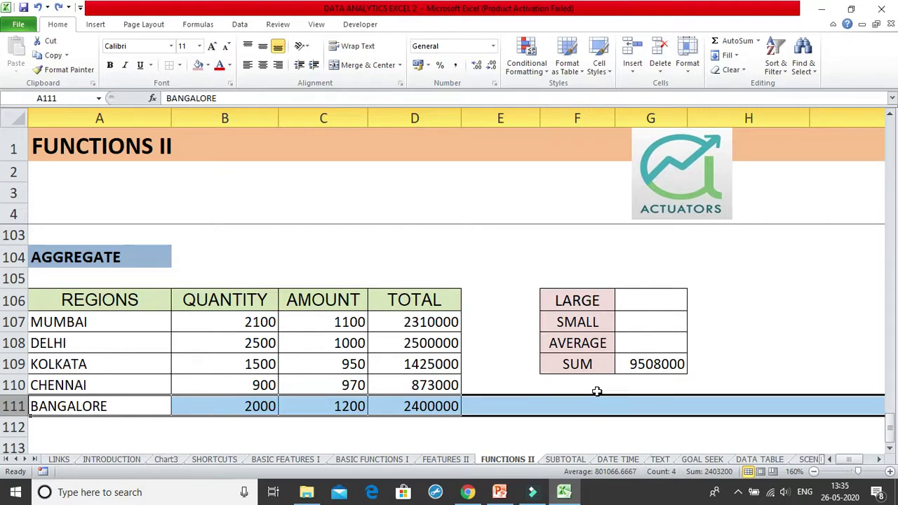
# Copy the G109 SUM result into H109 and keep it as the plain value 9508000
pyautogui.click(740, 305)
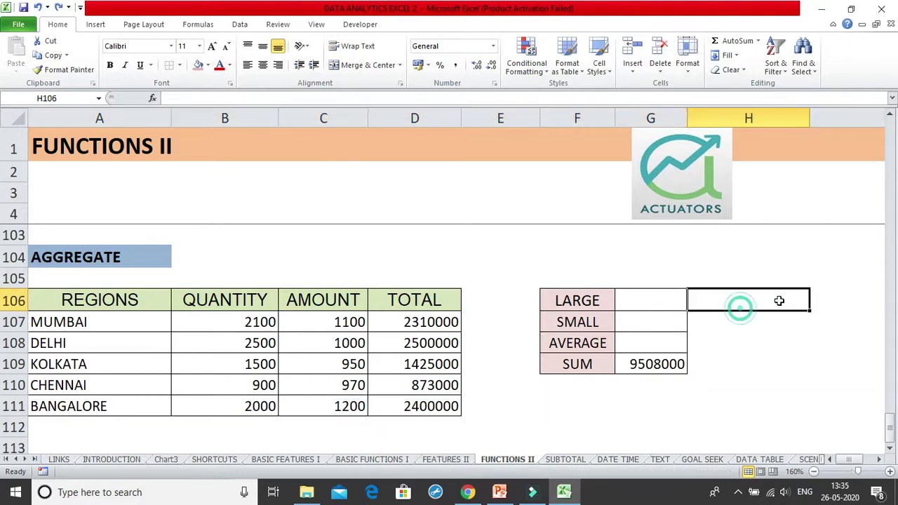
pyautogui.click(724, 366)
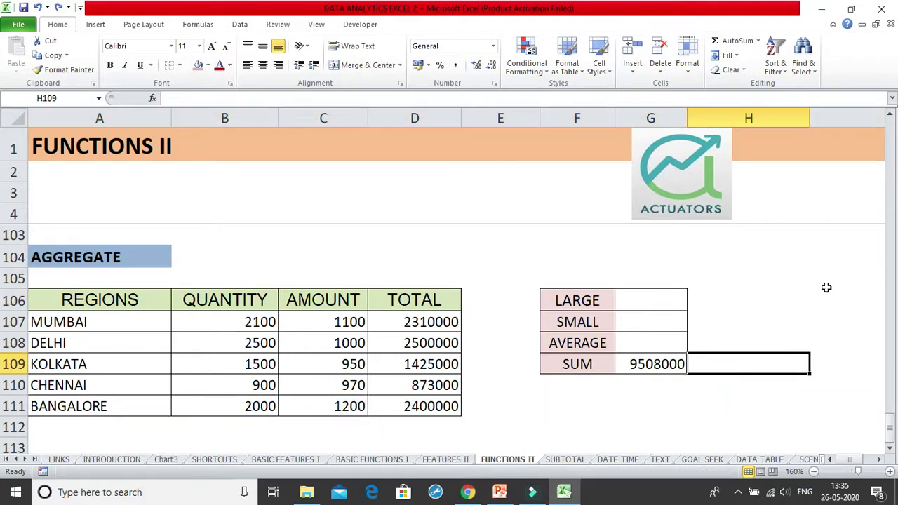
pyautogui.press('Left')
pyautogui.hotkey('ctrl', 'c')
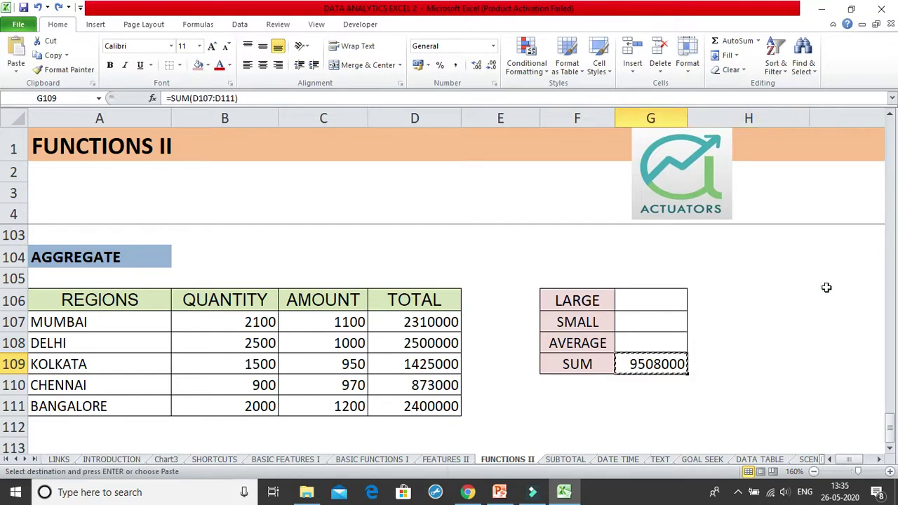
pyautogui.press('Right')
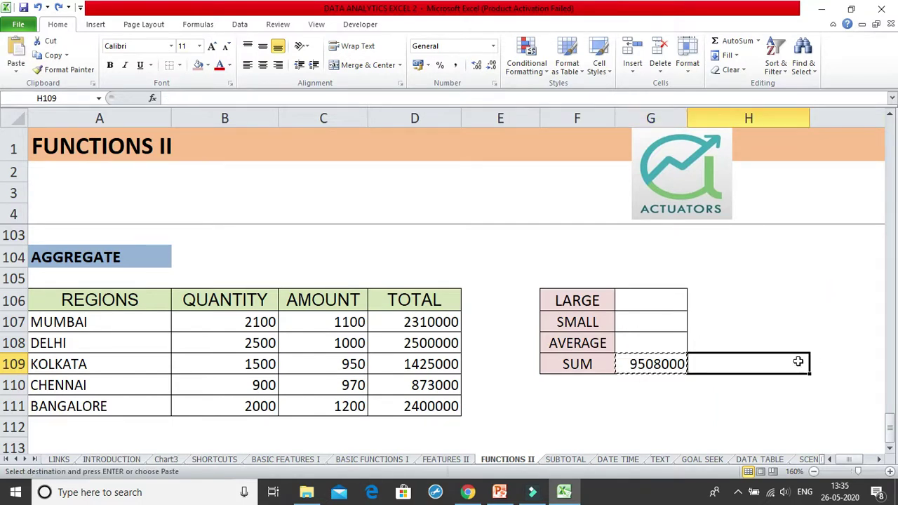
pyautogui.hotkey('ctrl', 'v')
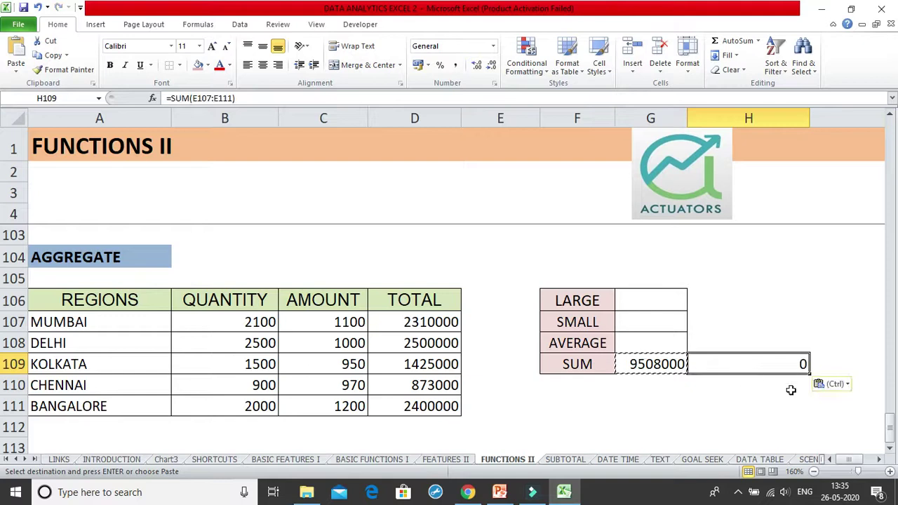
pyautogui.click(838, 384)
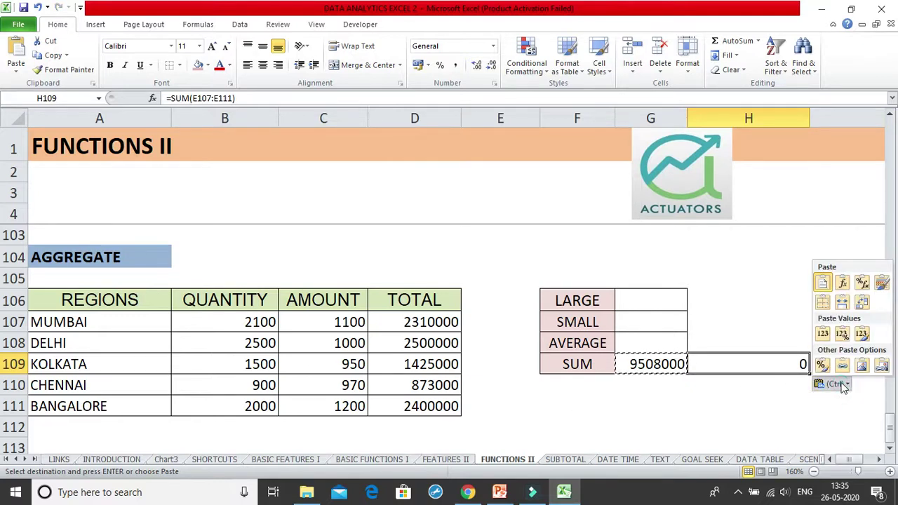
pyautogui.click(823, 334)
pyautogui.click(796, 386)
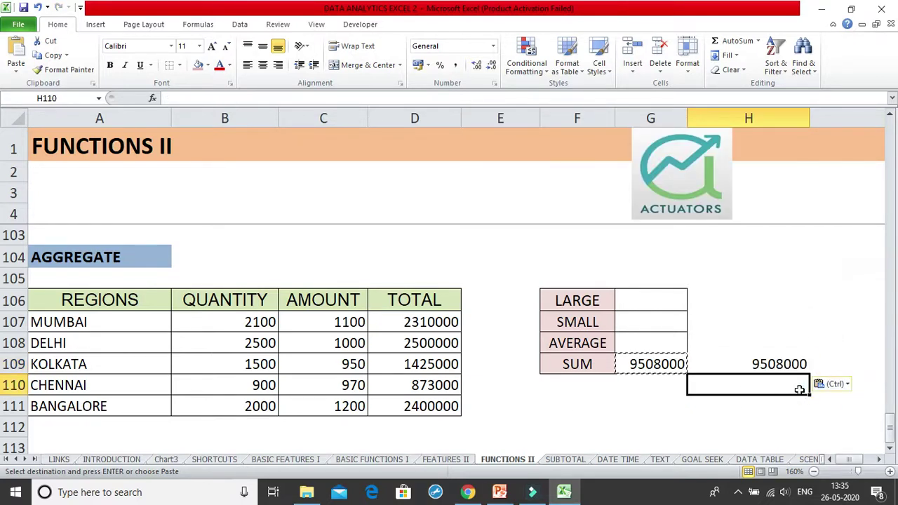
pyautogui.doubleClick(784, 363)
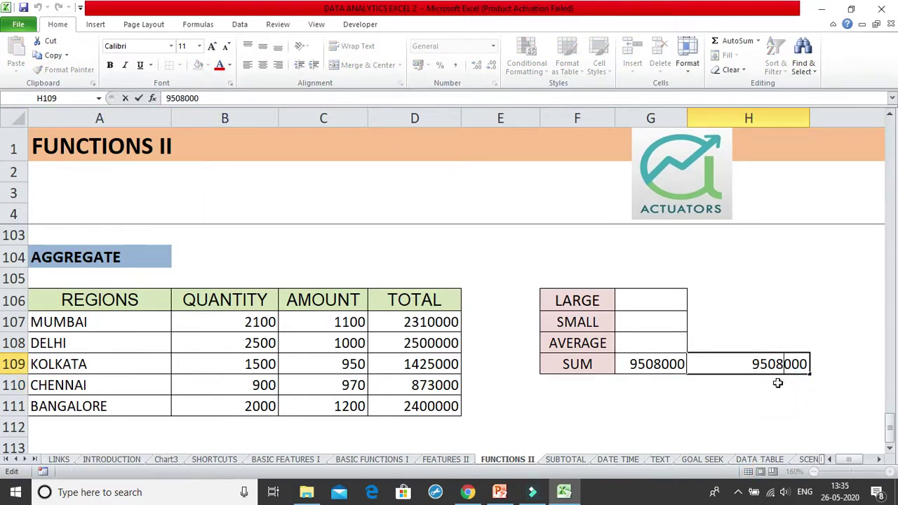
pyautogui.click(751, 391)
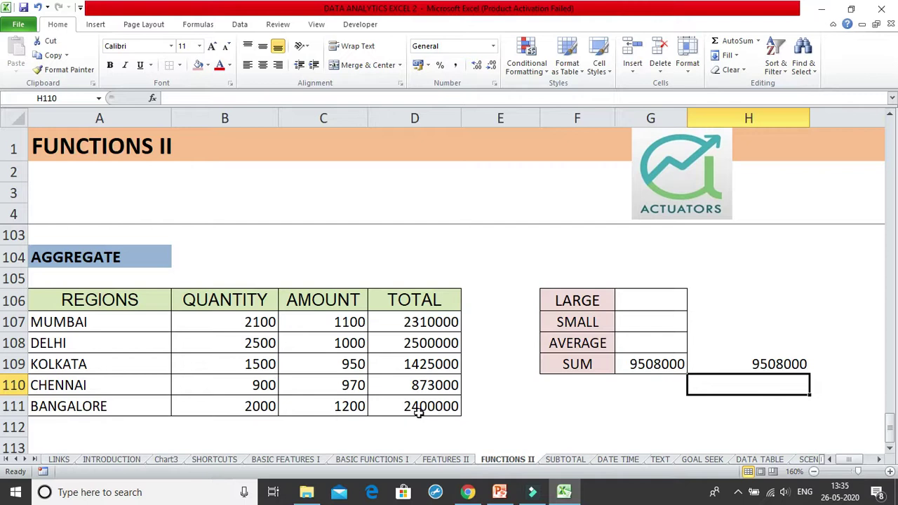
# Hide row 111 (BANGALORE) and check G109 and H109 still show 9508000
pyautogui.rightClick(14, 407)
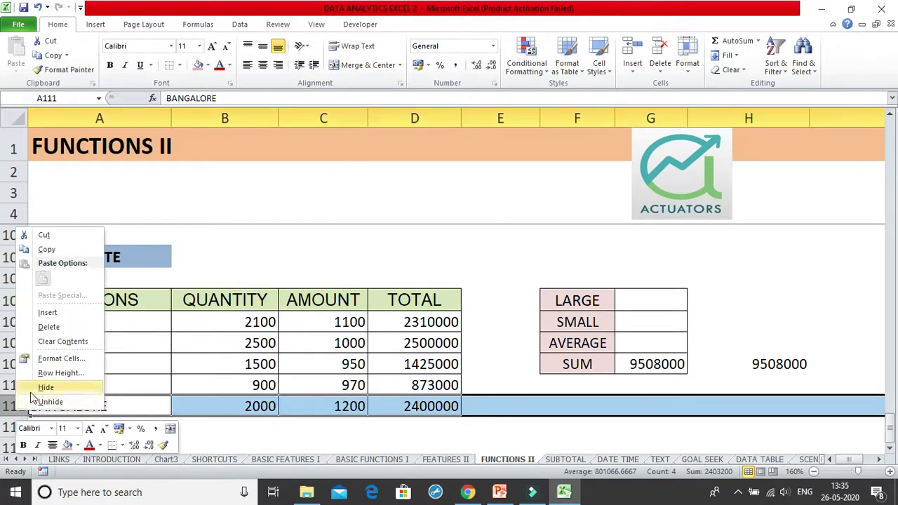
pyautogui.click(35, 389)
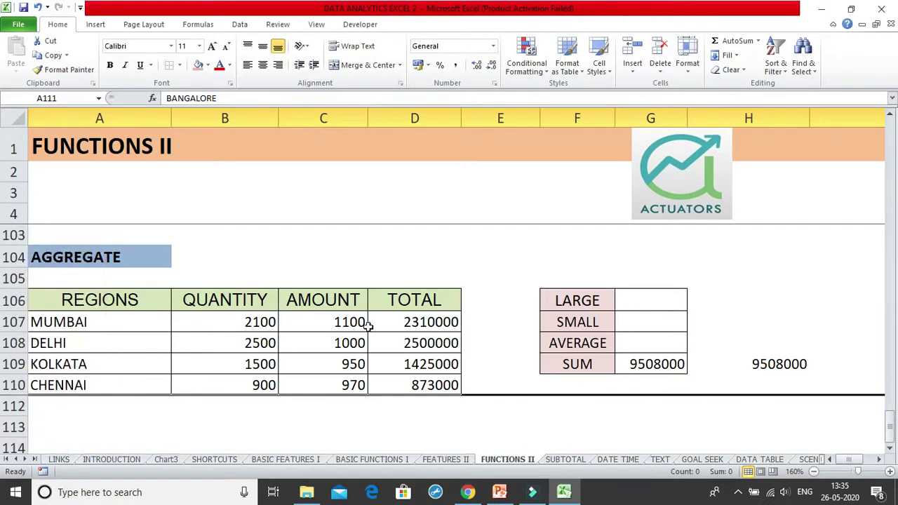
pyautogui.click(687, 368)
pyautogui.click(746, 371)
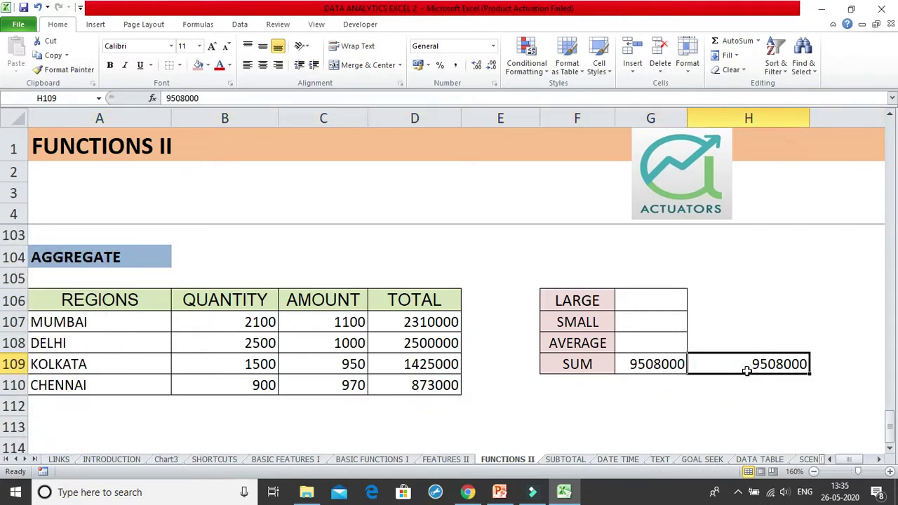
pyautogui.click(659, 371)
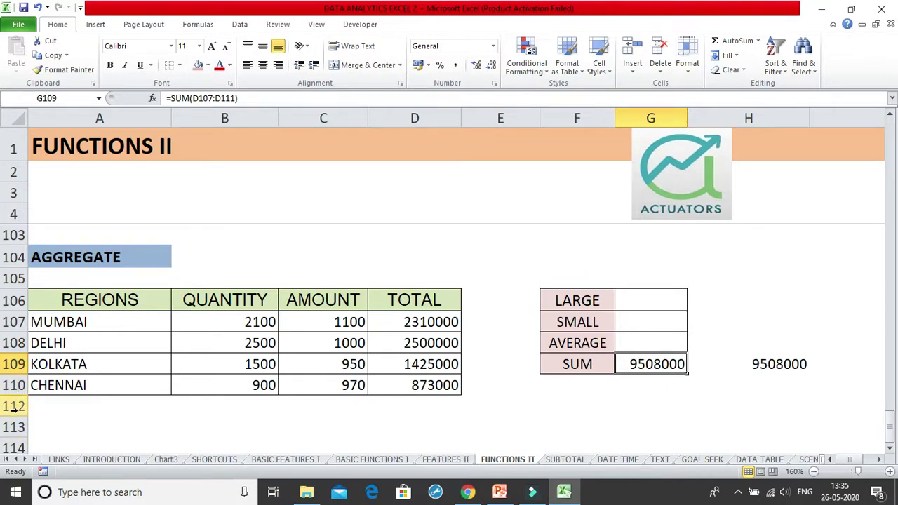
# Hide row 107 (MUMBAI) and confirm the SUM formula still returns 9508000
pyautogui.click(15, 321)
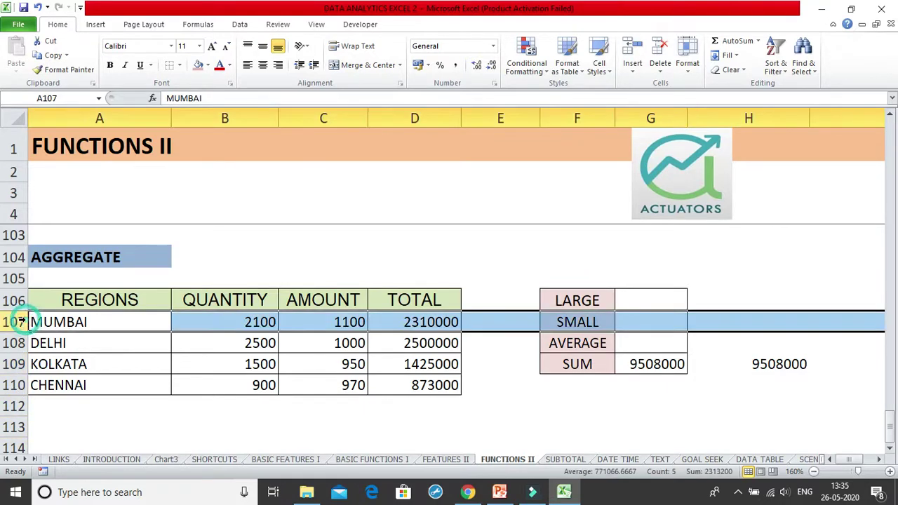
pyautogui.rightClick(15, 322)
pyautogui.click(44, 297)
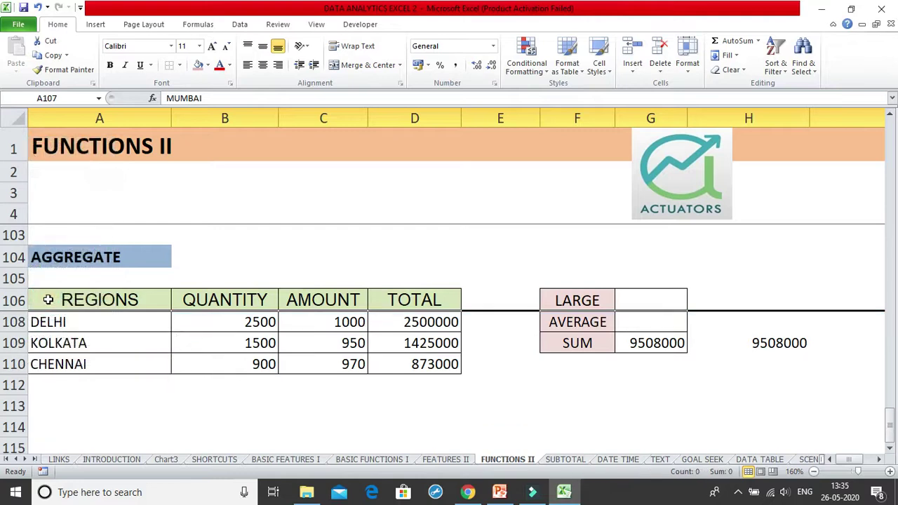
pyautogui.click(687, 343)
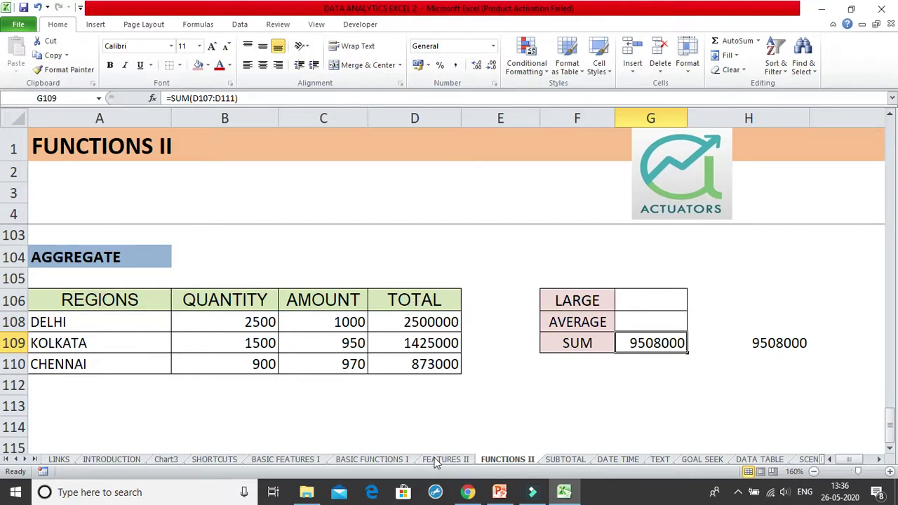
# Undo the hiding so rows 107 and 111, MUMBAI and BANGALORE, reappear
pyautogui.moveTo(437, 321); pyautogui.dragTo(437, 363)
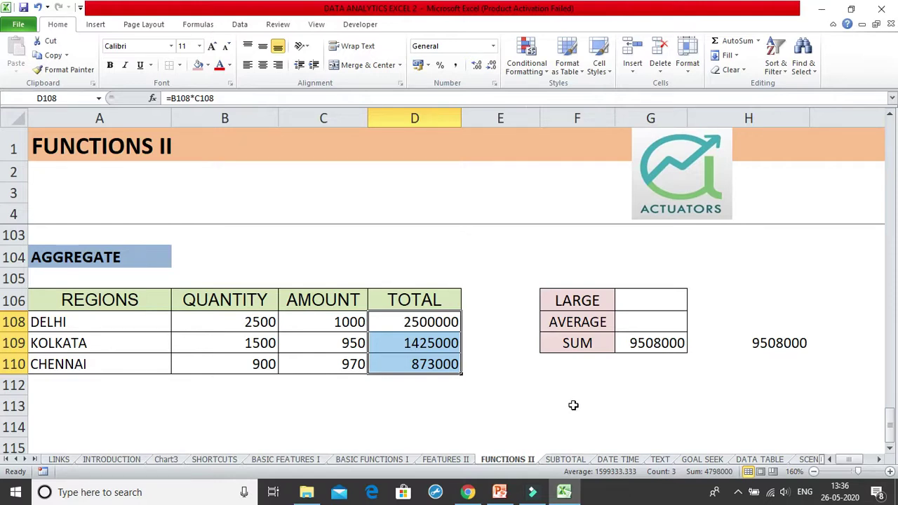
pyautogui.click(532, 412)
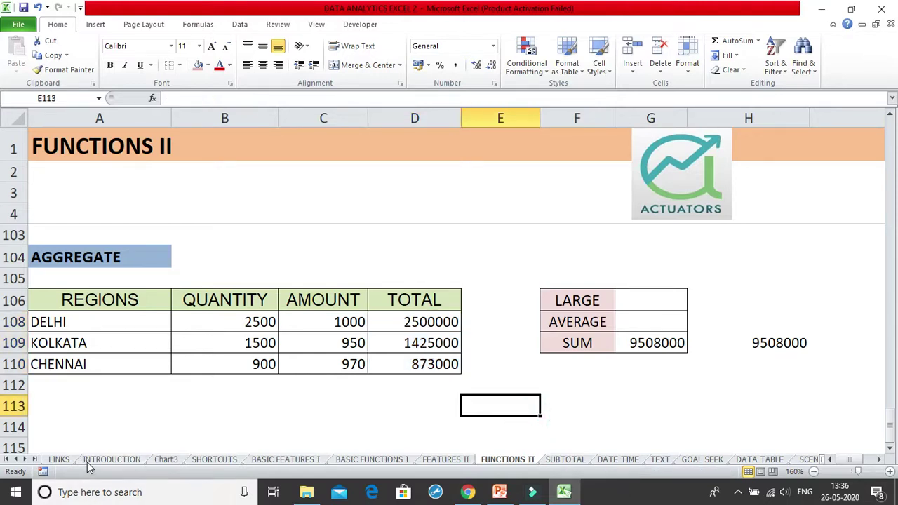
pyautogui.hotkey('ctrl', 'z')
pyautogui.hotkey('ctrl', 'z')
pyautogui.click(343, 407)
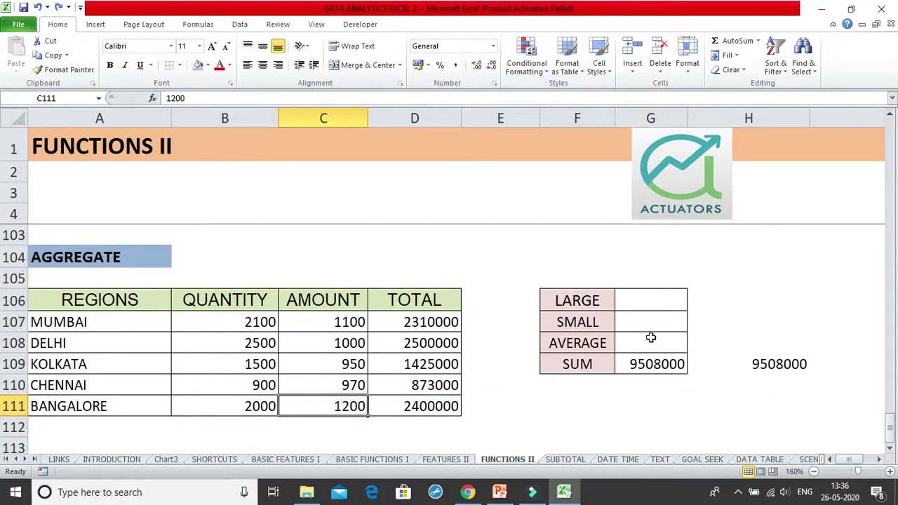
# Delete the old 9508000 SUM formula and copied value from G108:H111
pyautogui.moveTo(651, 339); pyautogui.dragTo(785, 389)
pyautogui.press('Delete')
pyautogui.click(675, 302)
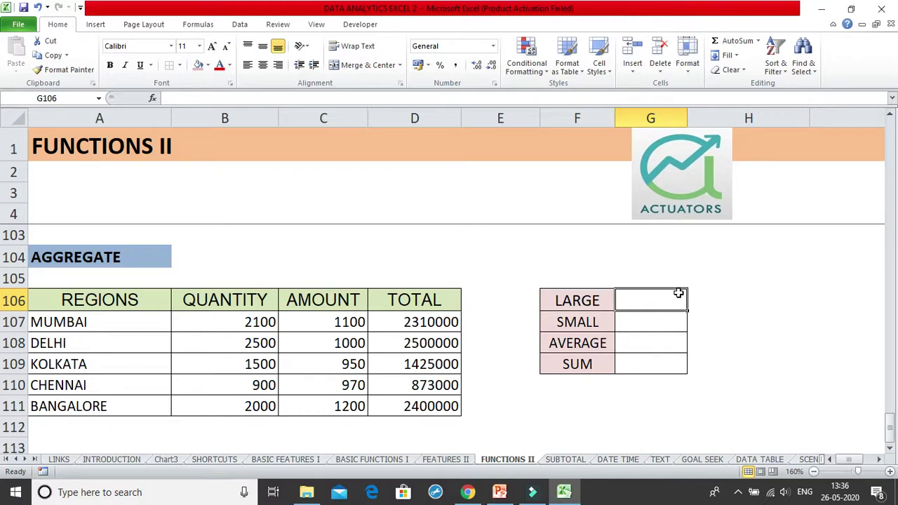
# In G106, start =AGGREGATE( and enter function number 14, LARGE
pyautogui.write('=AGGR')
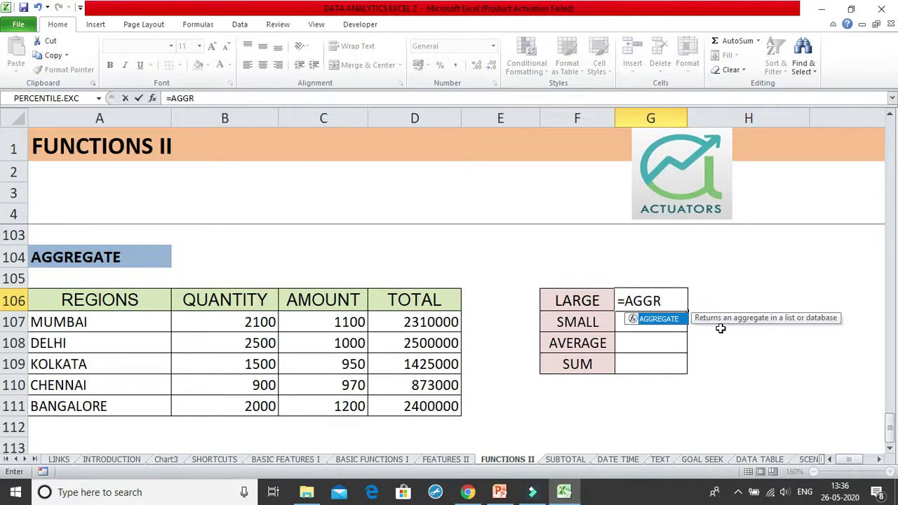
pyautogui.doubleClick(678, 318)
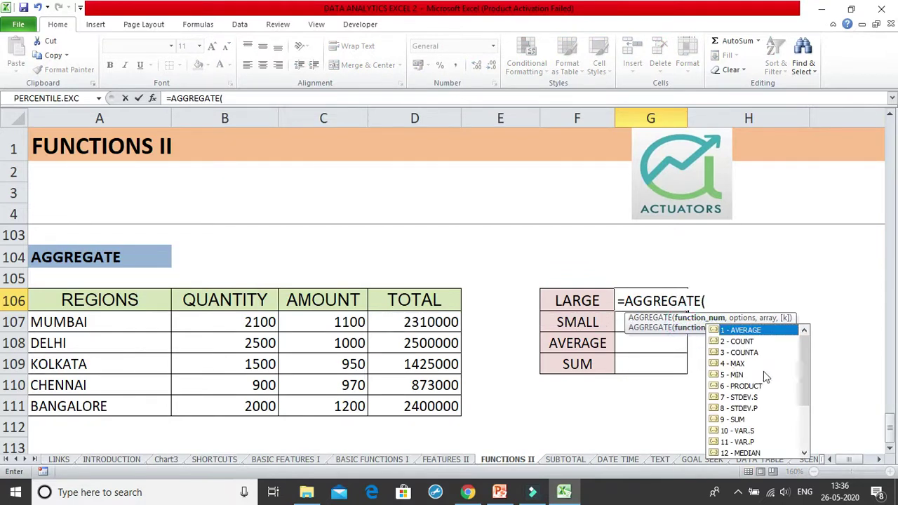
pyautogui.moveTo(805, 375); pyautogui.dragTo(800, 431)
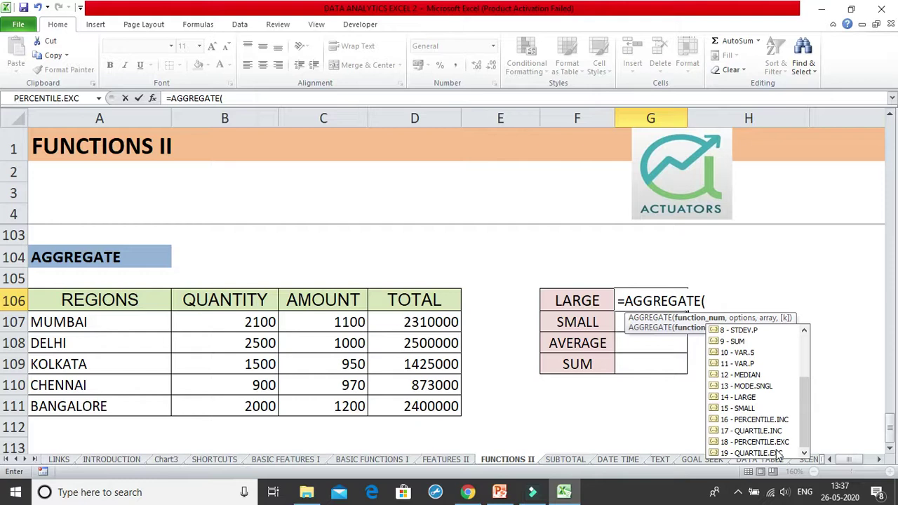
pyautogui.click(807, 438)
pyautogui.moveTo(807, 438)
pyautogui.mouseDown()
pyautogui.moveTo(832, 370)
pyautogui.moveTo(807, 439)
pyautogui.moveTo(811, 382)
pyautogui.moveTo(801, 389)
pyautogui.moveTo(798, 445)
pyautogui.mouseUp()
pyautogui.click(805, 436)
pyautogui.moveTo(804, 436); pyautogui.dragTo(809, 396)
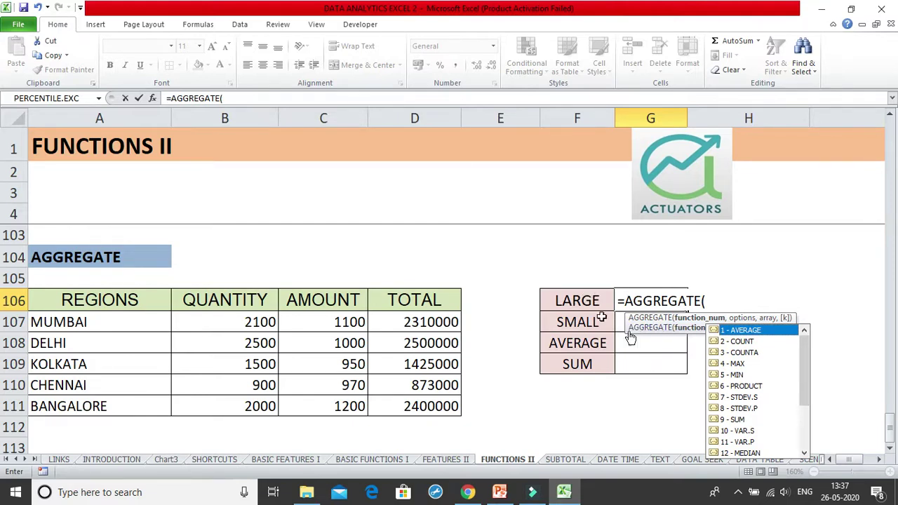
pyautogui.moveTo(806, 360); pyautogui.dragTo(807, 392)
pyautogui.doubleClick(738, 420)
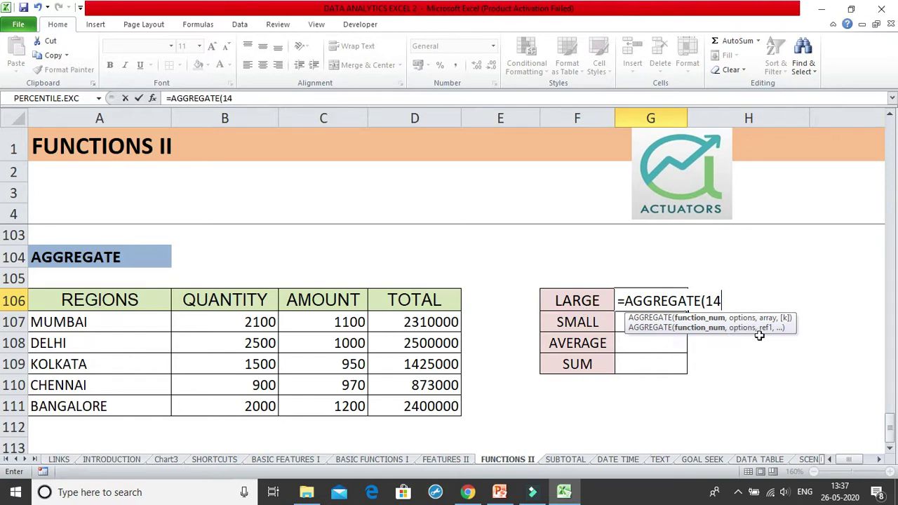
# Add a comma after 14 so the ignore options 0 to 7 are listed
pyautogui.write(',')
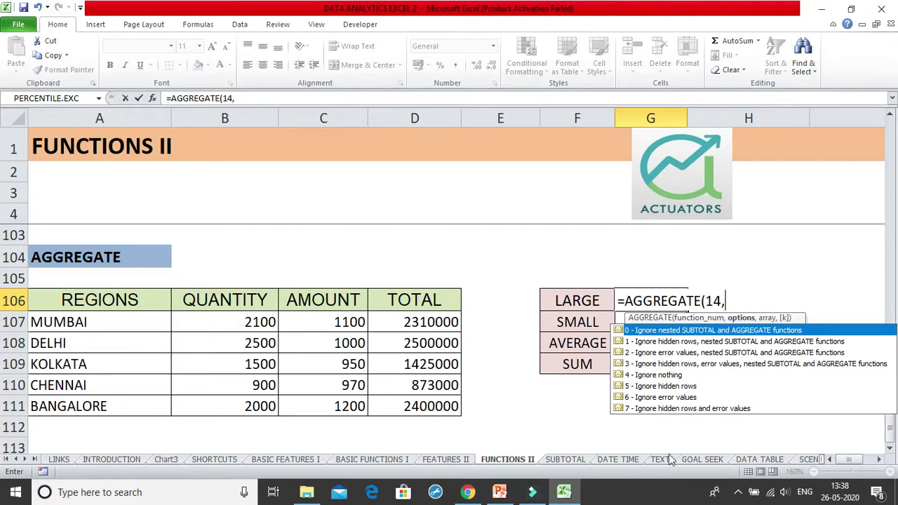
# Complete G106 as =AGGREGATE(14,7,B107:B111,2), ignoring hidden rows and errors
pyautogui.click(656, 409)
pyautogui.doubleClick(656, 409)
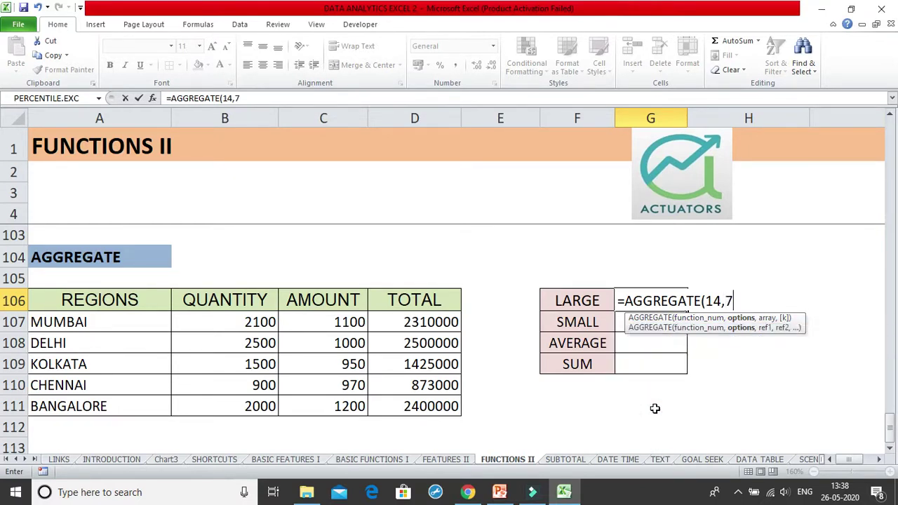
pyautogui.write(',')
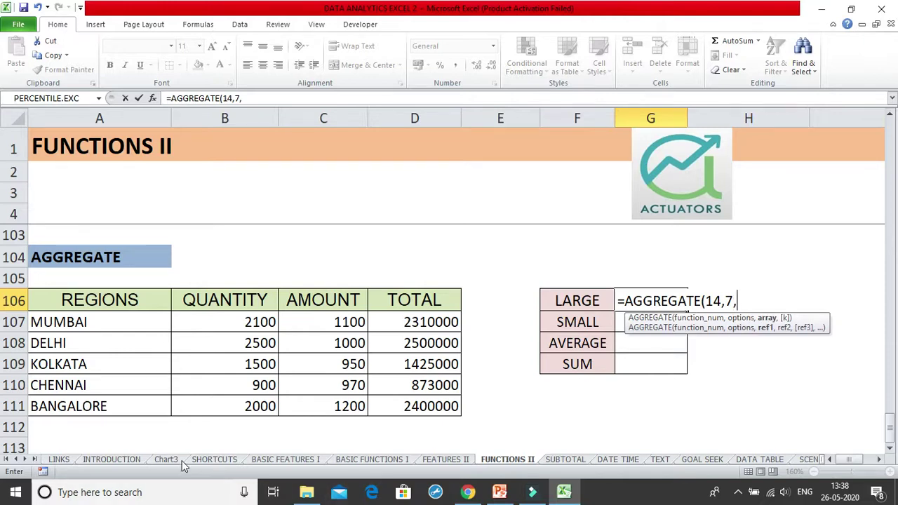
pyautogui.moveTo(245, 319); pyautogui.dragTo(252, 407)
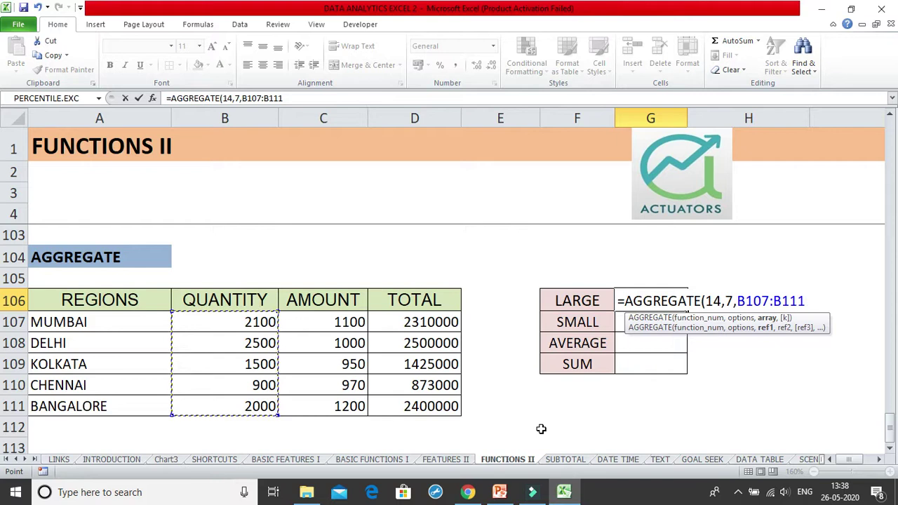
pyautogui.write(',2')
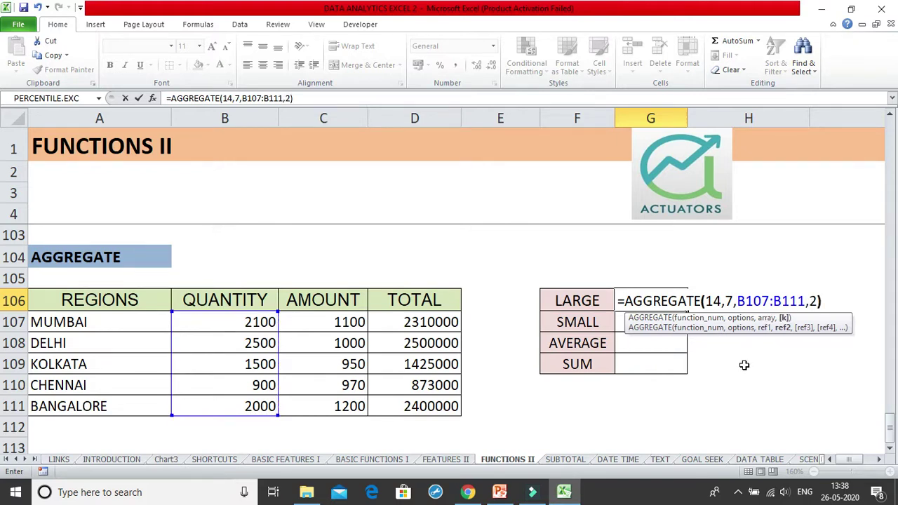
pyautogui.write(')')
pyautogui.press('Return')
# Change BANGALORE's quantity in B111 to 2400
pyautogui.click(259, 322)
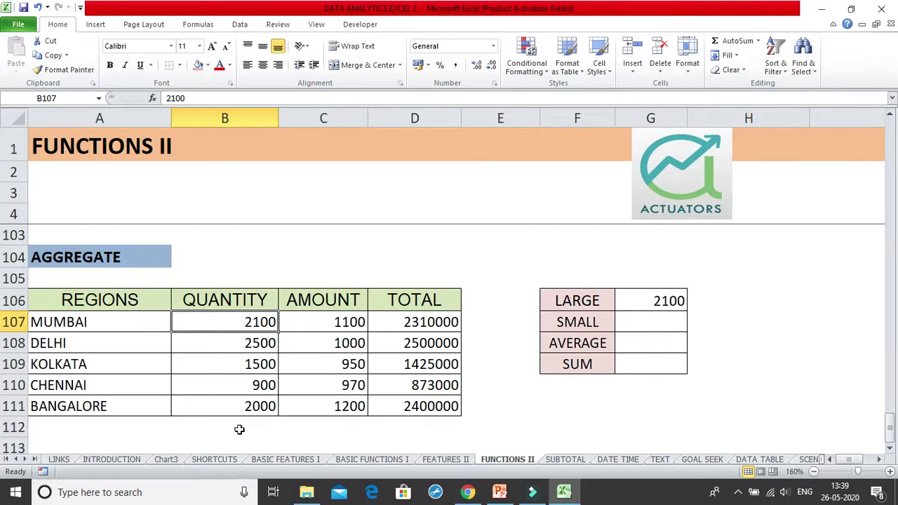
pyautogui.click(244, 408)
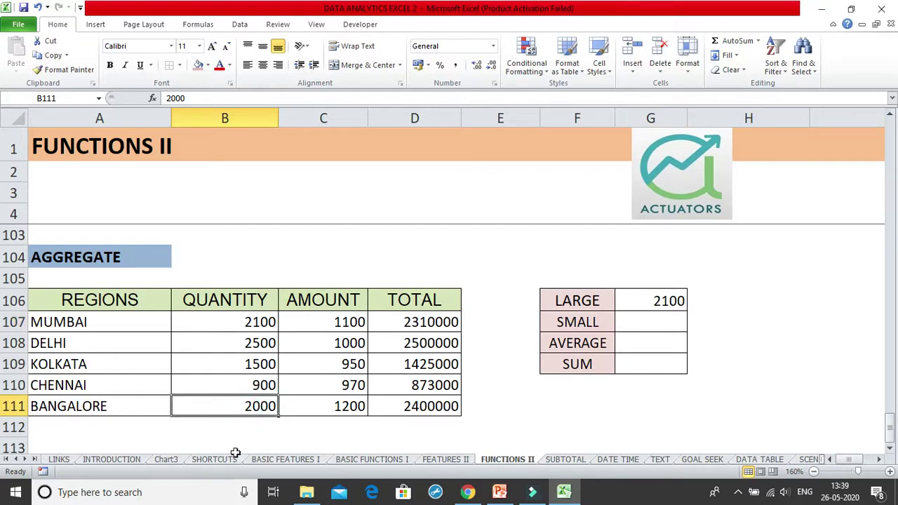
pyautogui.write('2400')
pyautogui.press('Return')
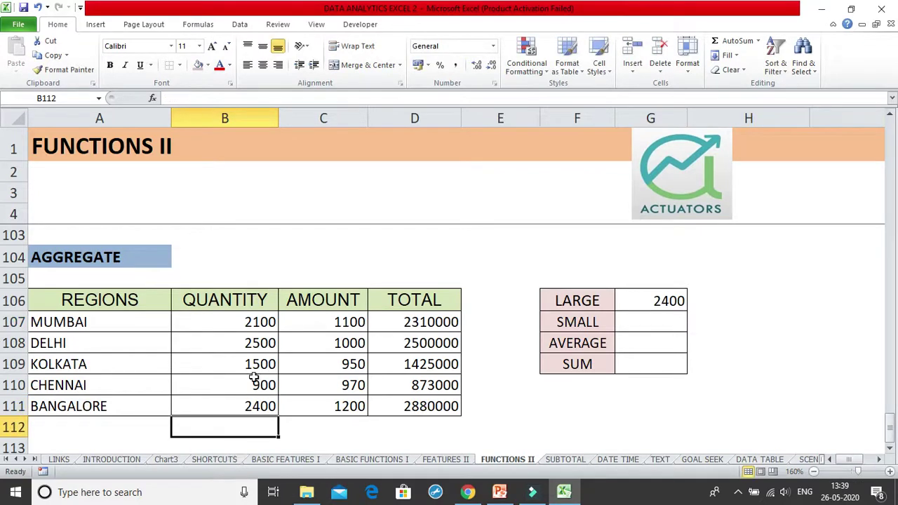
# Hide row 111 (BANGALORE) and confirm the G106 LARGE result drops to 2100
pyautogui.click(635, 297)
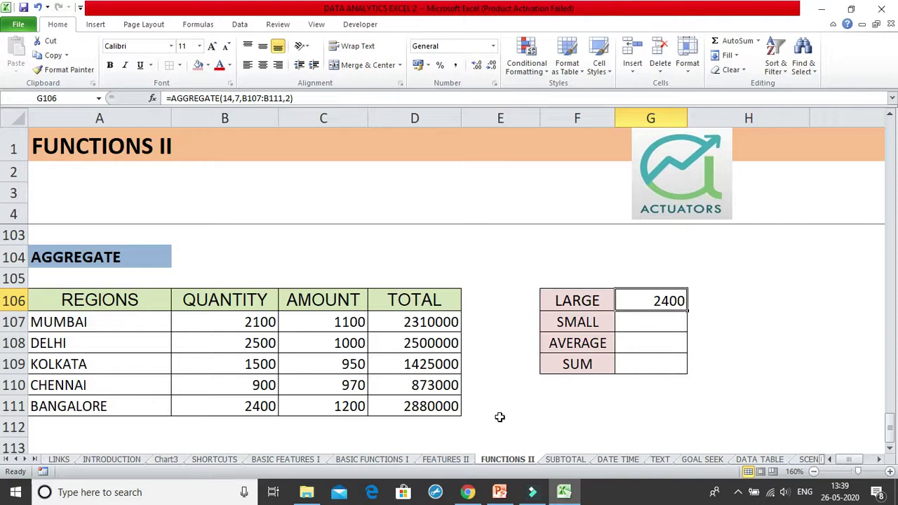
pyautogui.click(13, 407)
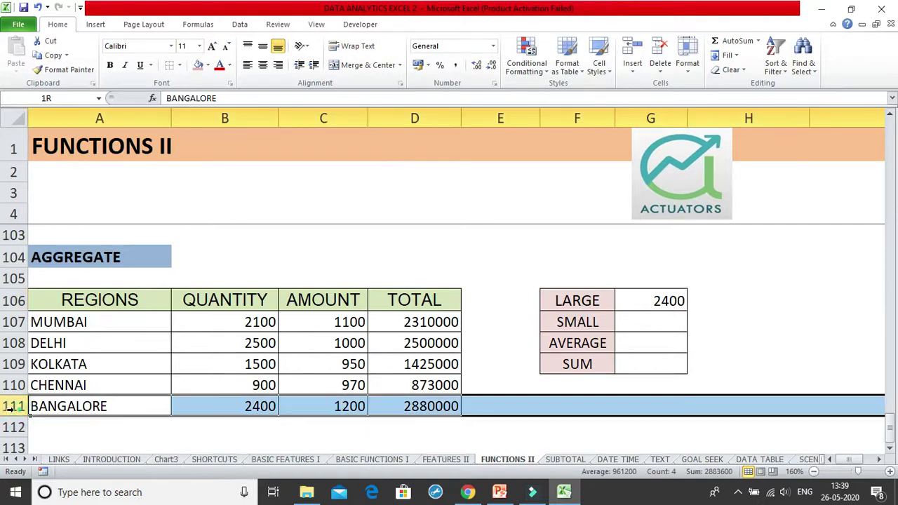
pyautogui.rightClick(13, 407)
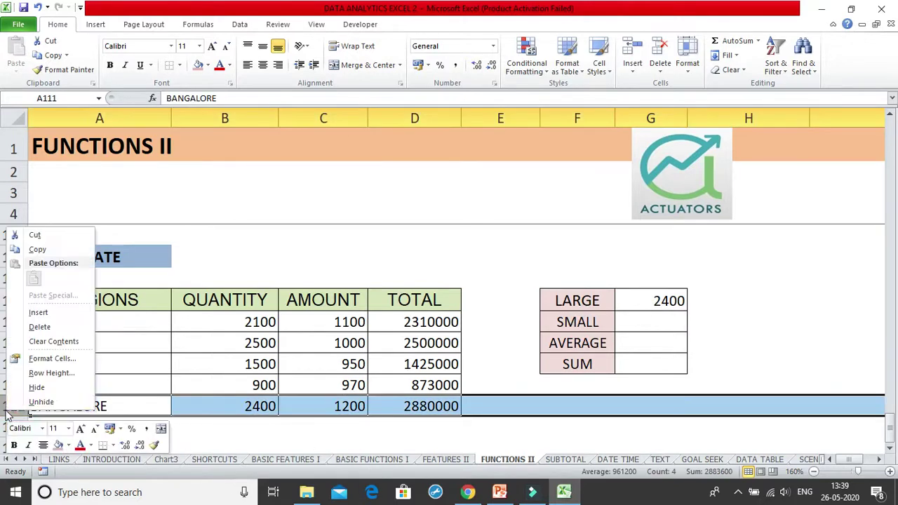
pyautogui.click(66, 386)
pyautogui.click(680, 300)
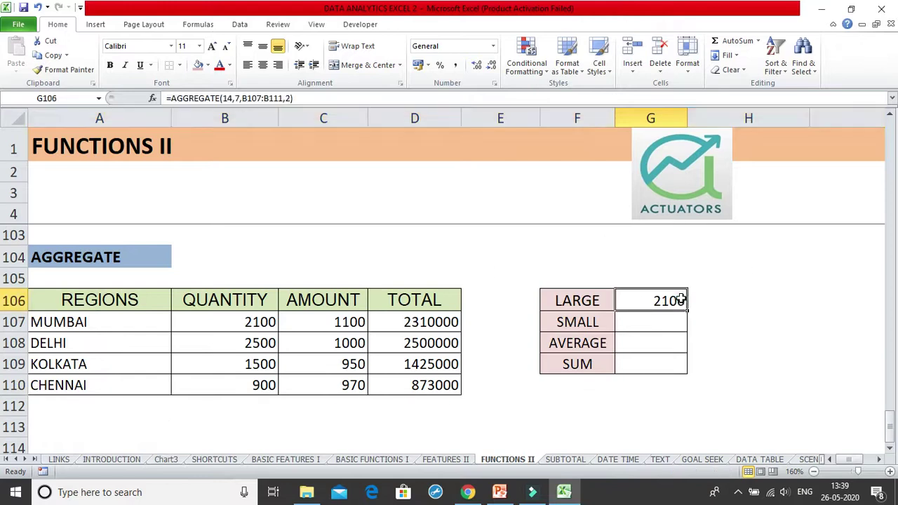
pyautogui.click(718, 303)
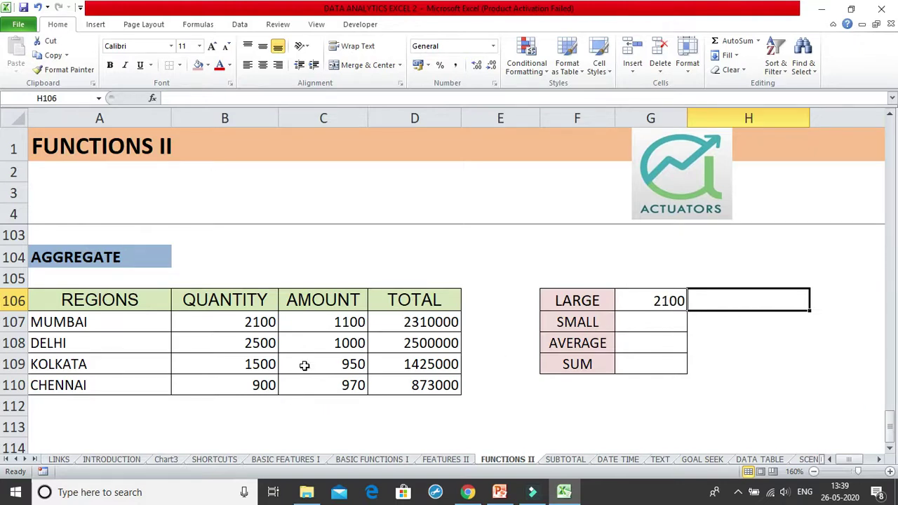
# Replace DELHI's quantity in B108 with =7/0 and verify G106 now returns 1500
pyautogui.click(268, 342)
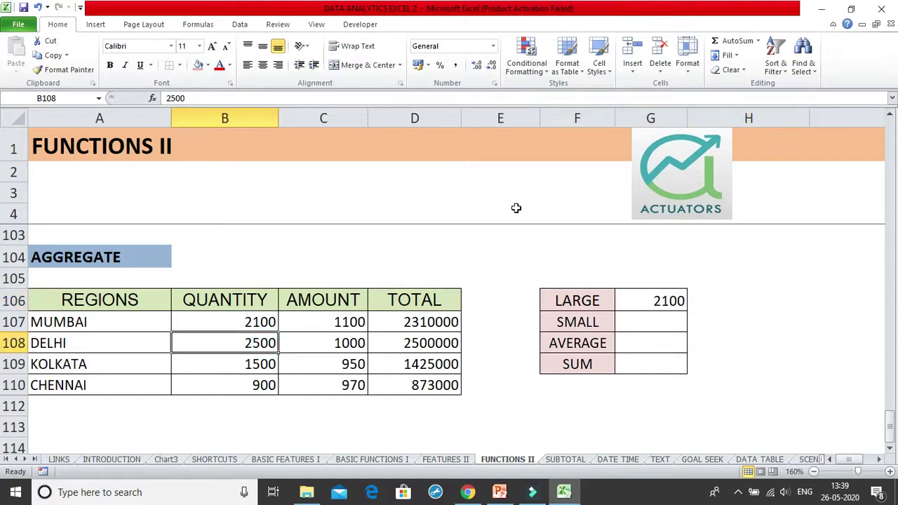
pyautogui.write('=')
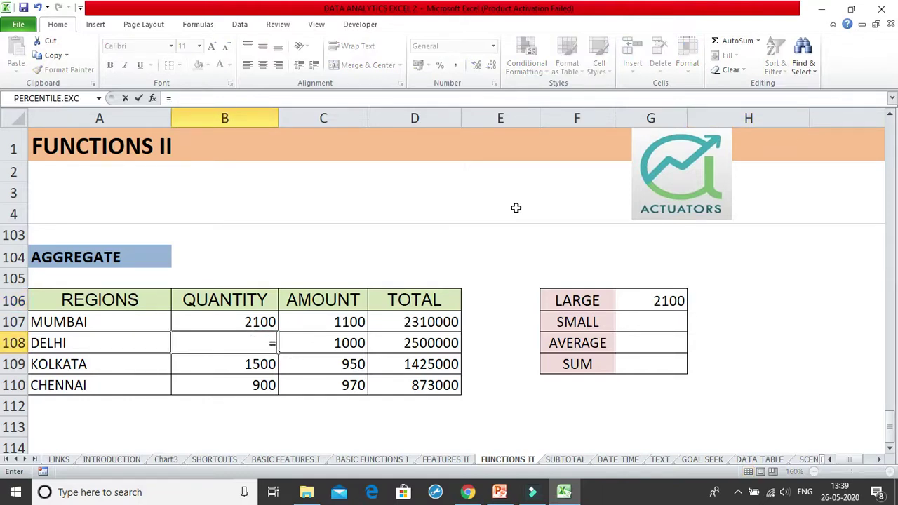
pyautogui.write('7/0')
pyautogui.press('Return')
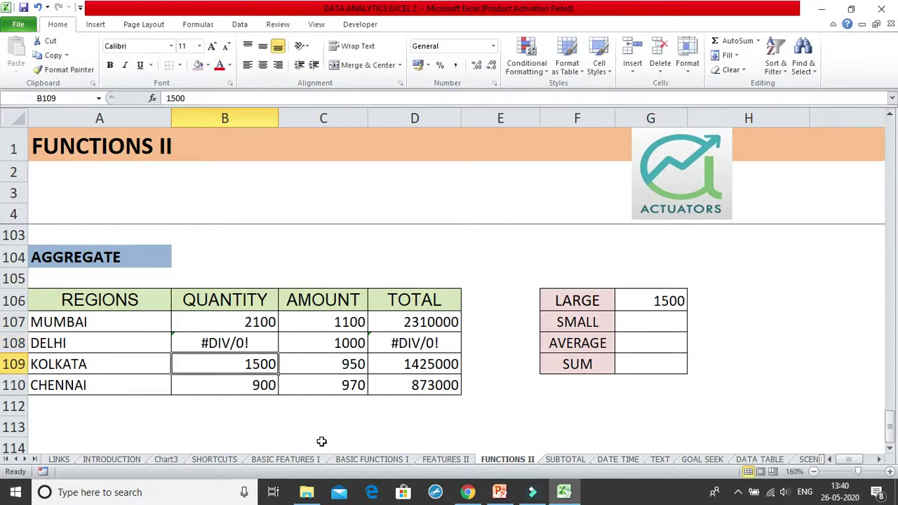
pyautogui.click(259, 337)
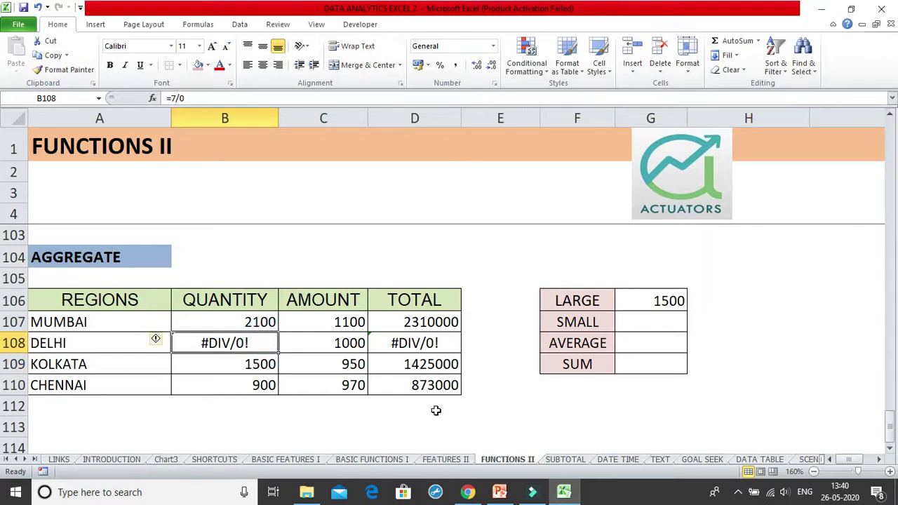
pyautogui.click(227, 321)
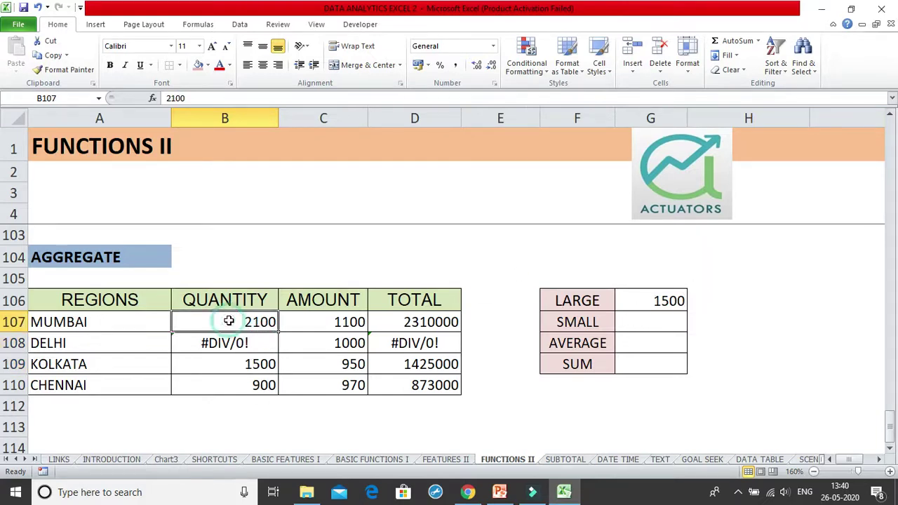
pyautogui.click(246, 364)
pyautogui.click(248, 384)
pyautogui.click(668, 300)
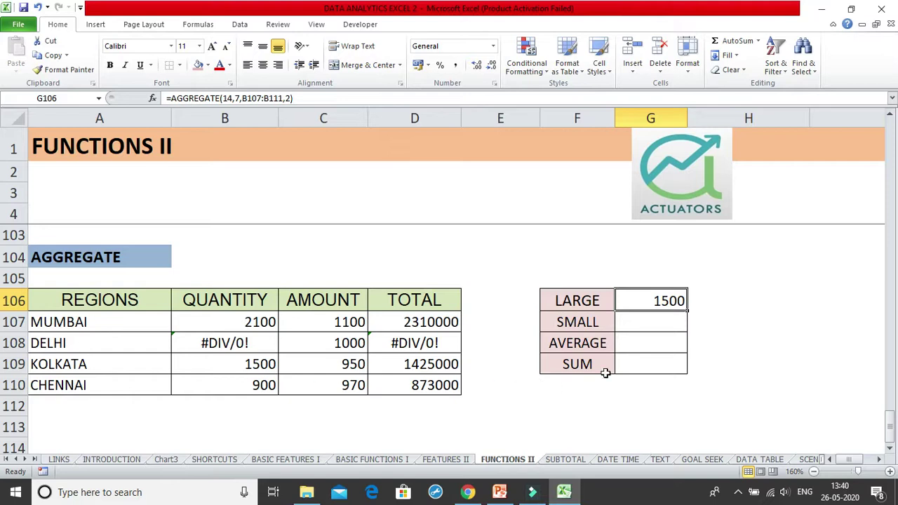
# Try =LARGE(B107:B110,2) in H106 for comparison, then delete it after it shows #DIV/0!
pyautogui.click(725, 292)
pyautogui.write('=LARGE(')
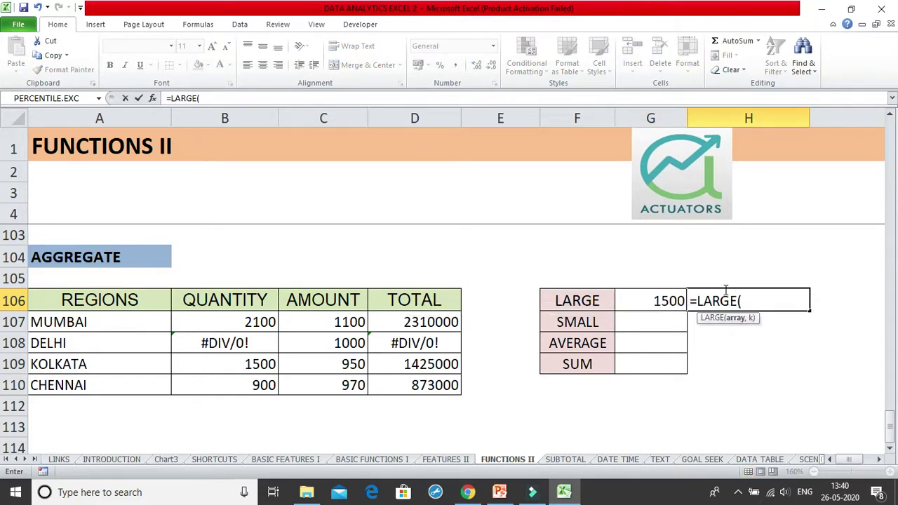
pyautogui.moveTo(261, 320); pyautogui.dragTo(240, 384)
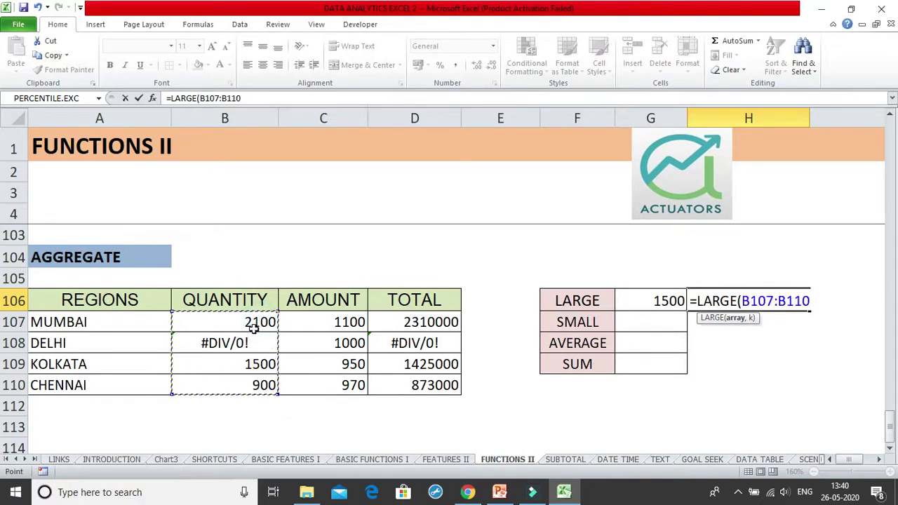
pyautogui.write(',2')
pyautogui.press('Return')
pyautogui.click(724, 293)
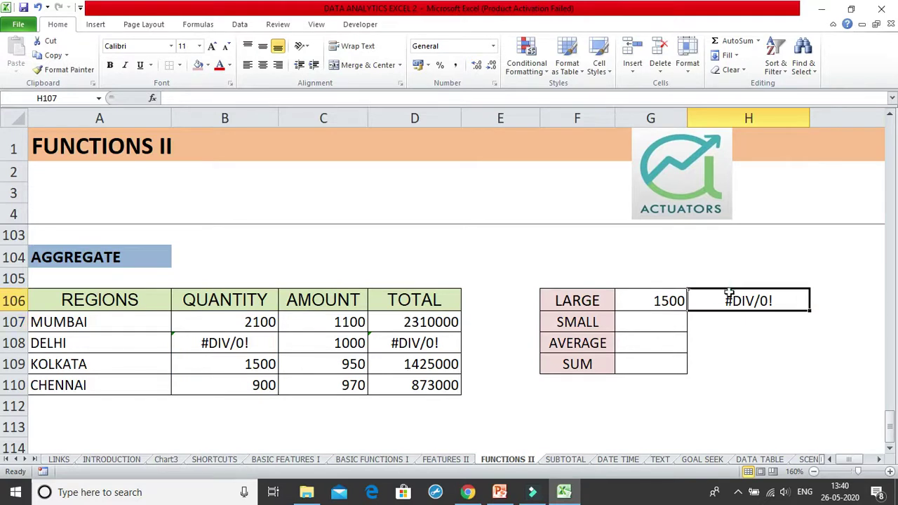
pyautogui.press('Delete')
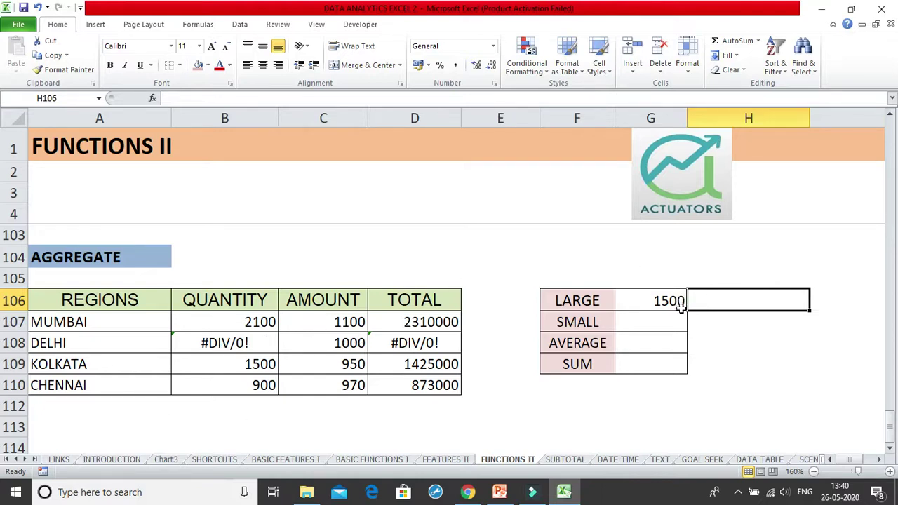
# Start entering the AGGREGATE function in the AVERAGE cell G108
pyautogui.click(641, 323)
pyautogui.click(629, 343)
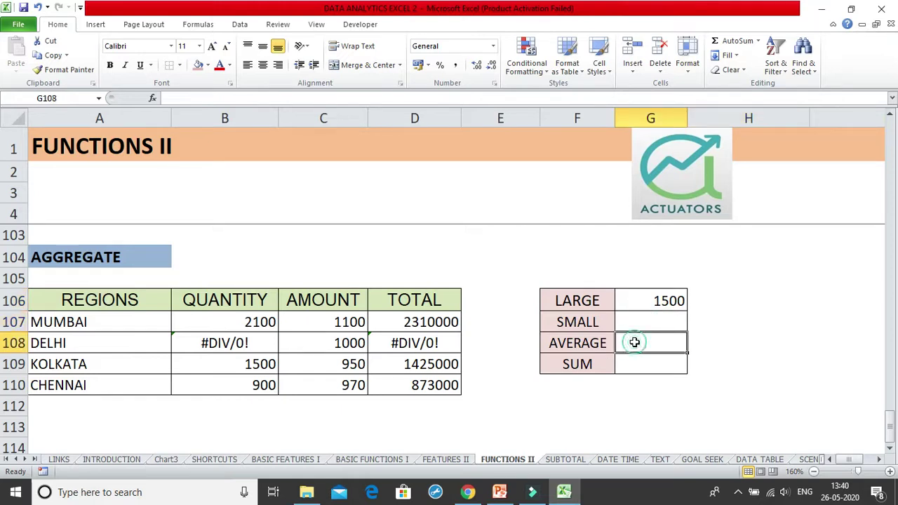
pyautogui.write('=AV')
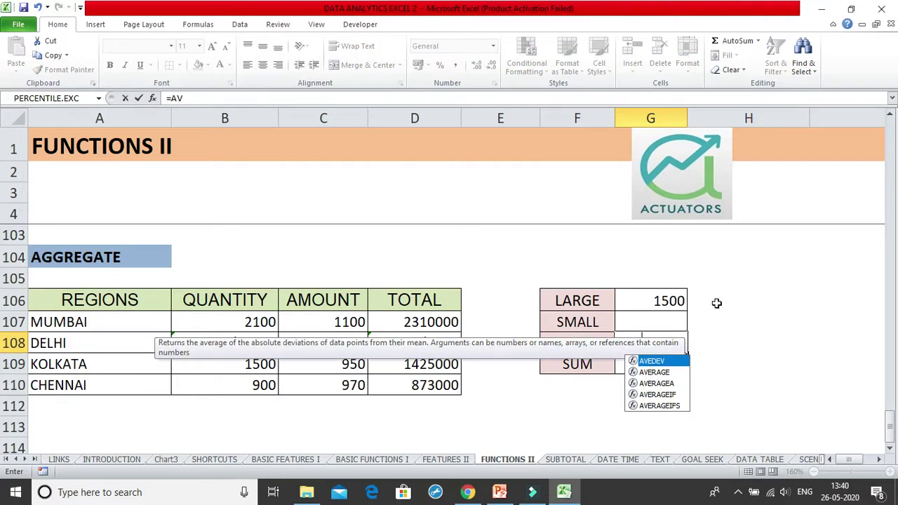
pyautogui.press('BackSpace')
pyautogui.write('GG')
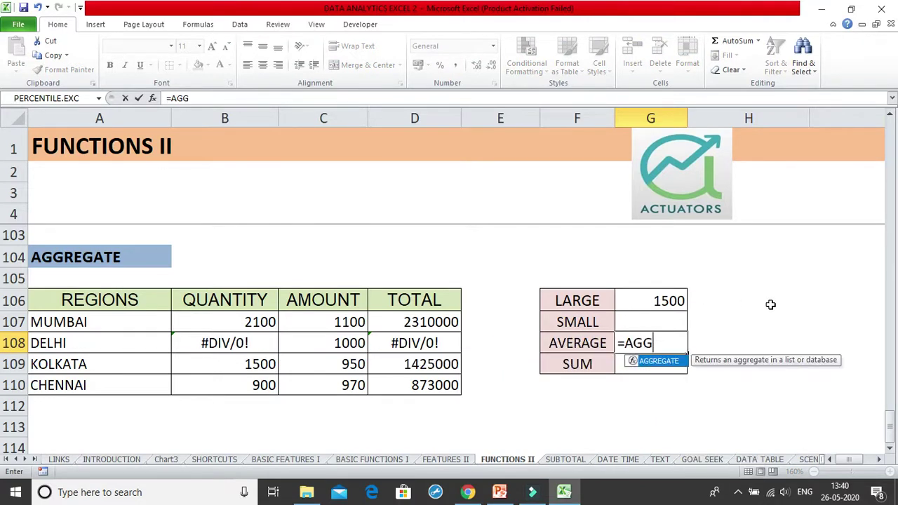
pyautogui.click(676, 362)
pyautogui.click(673, 351)
pyautogui.doubleClick(673, 351)
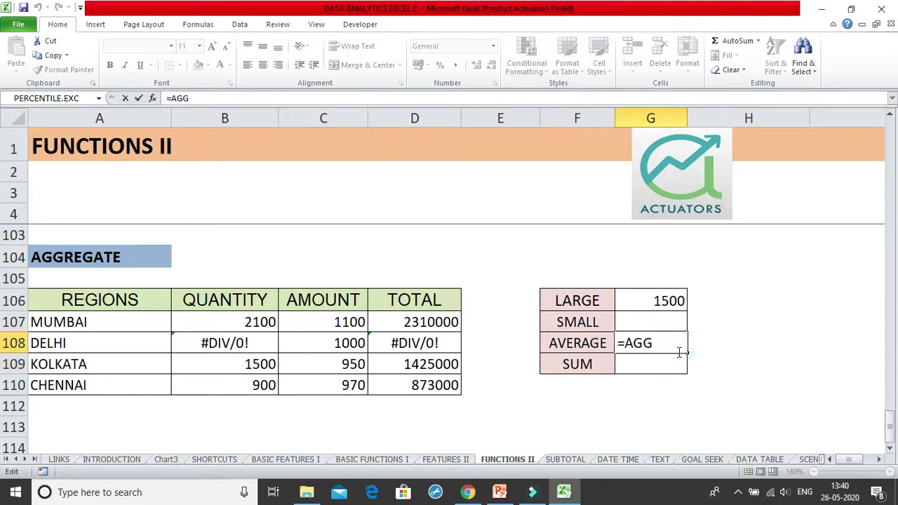
# Complete =AGGREGATE(1,5,B107:B110) in G108, averaging QUANTITY while ignoring hidden rows
pyautogui.write('RE')
pyautogui.doubleClick(660, 362)
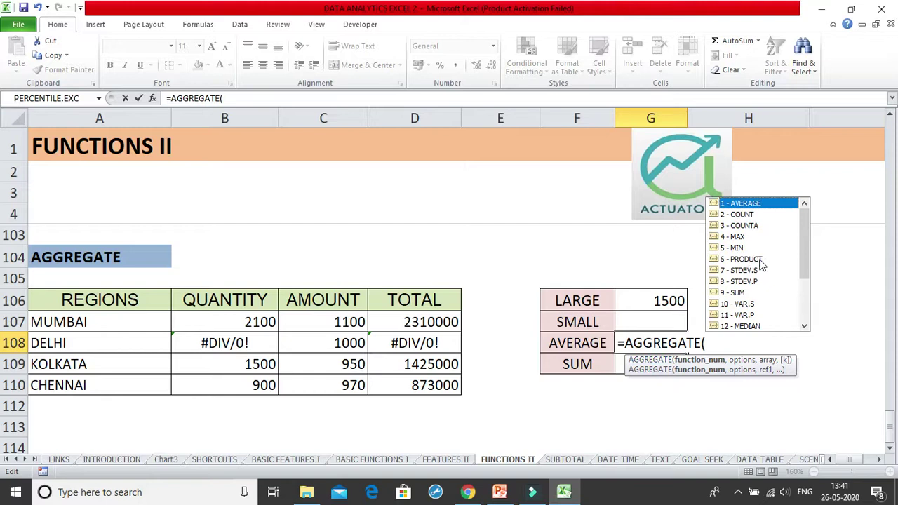
pyautogui.doubleClick(791, 204)
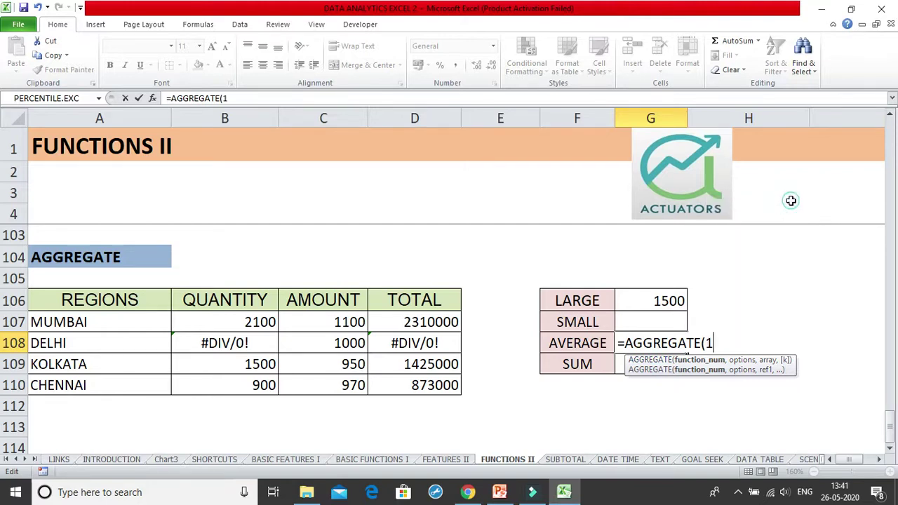
pyautogui.write(',')
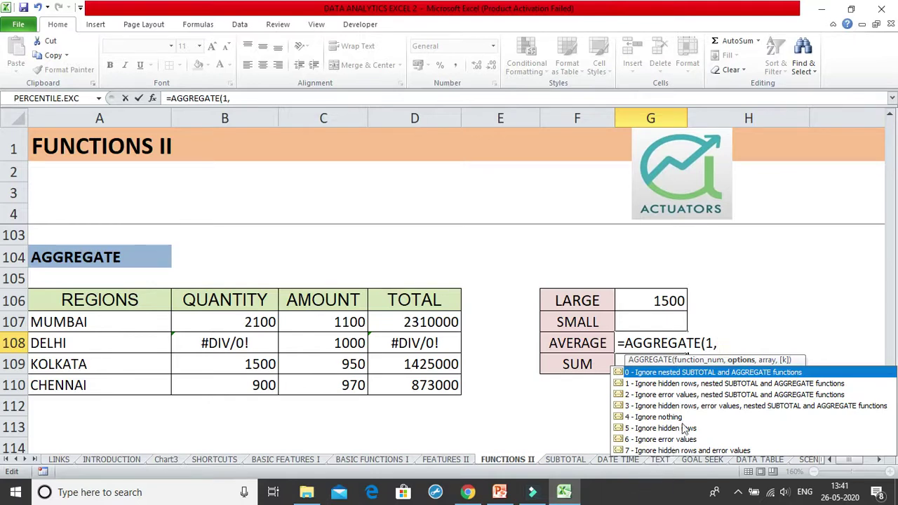
pyautogui.write('5,')
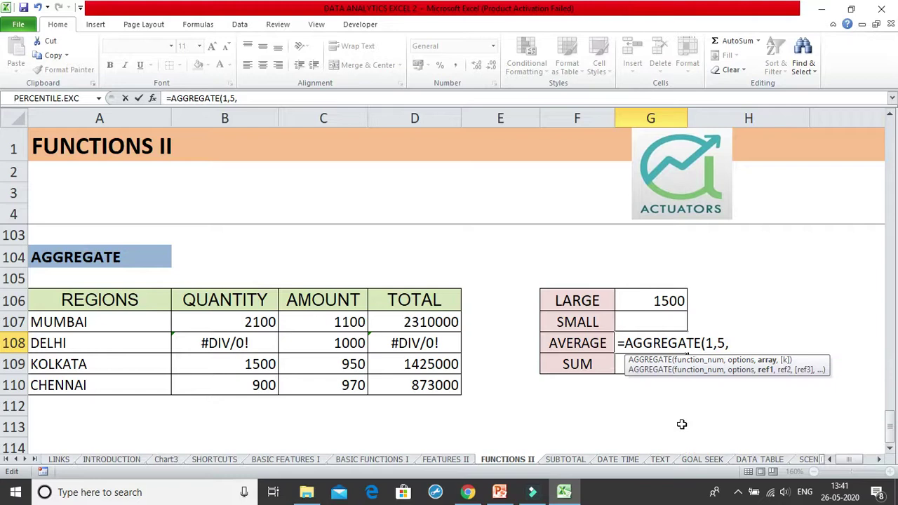
pyautogui.moveTo(264, 319); pyautogui.dragTo(238, 390)
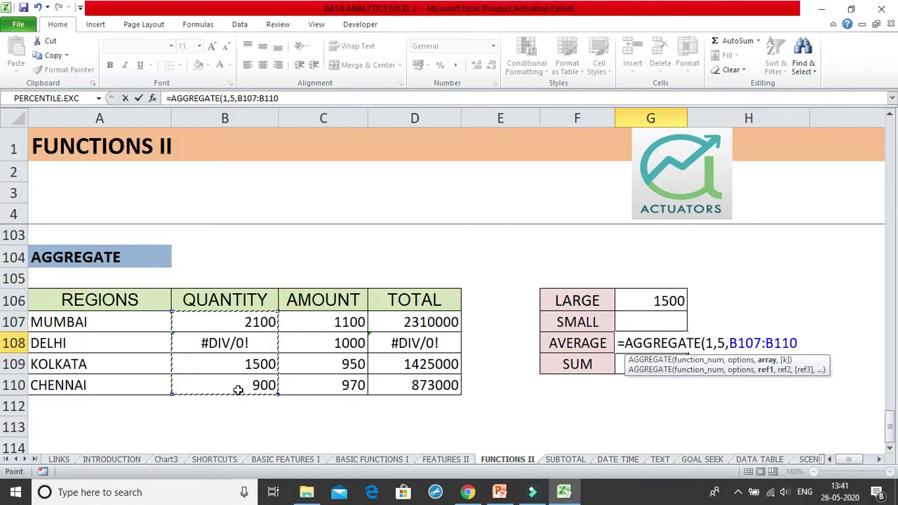
pyautogui.write(',')
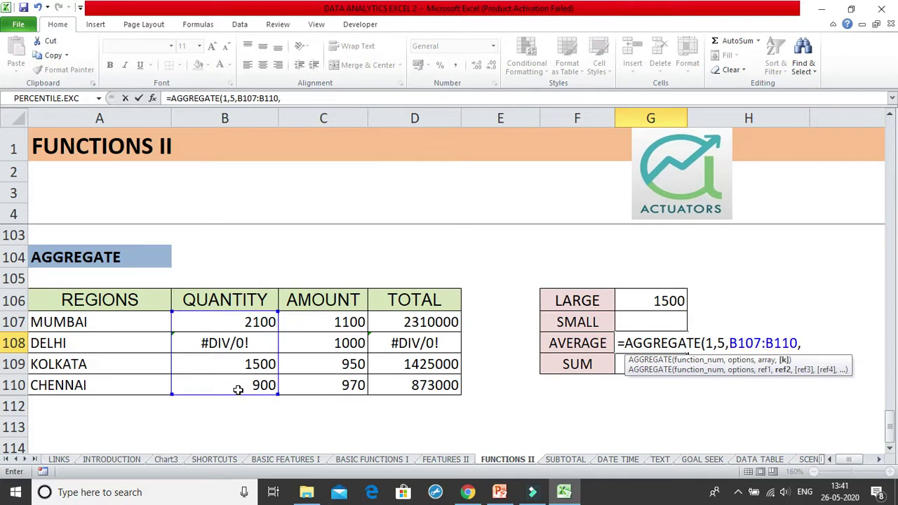
pyautogui.press('BackSpace')
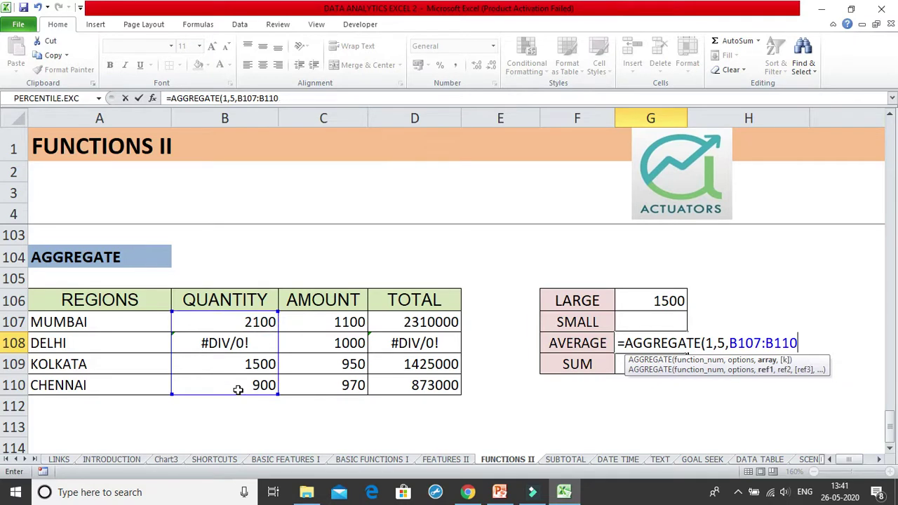
pyautogui.press('Return')
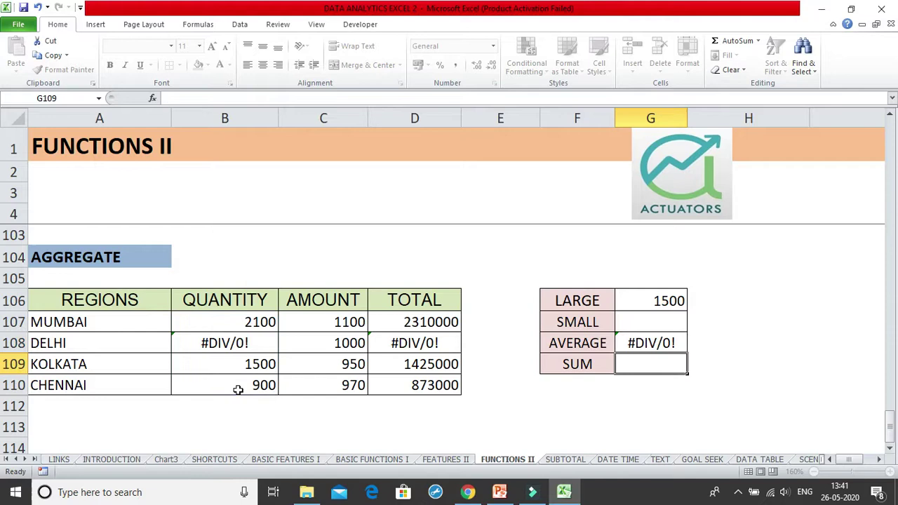
pyautogui.doubleClick(643, 342)
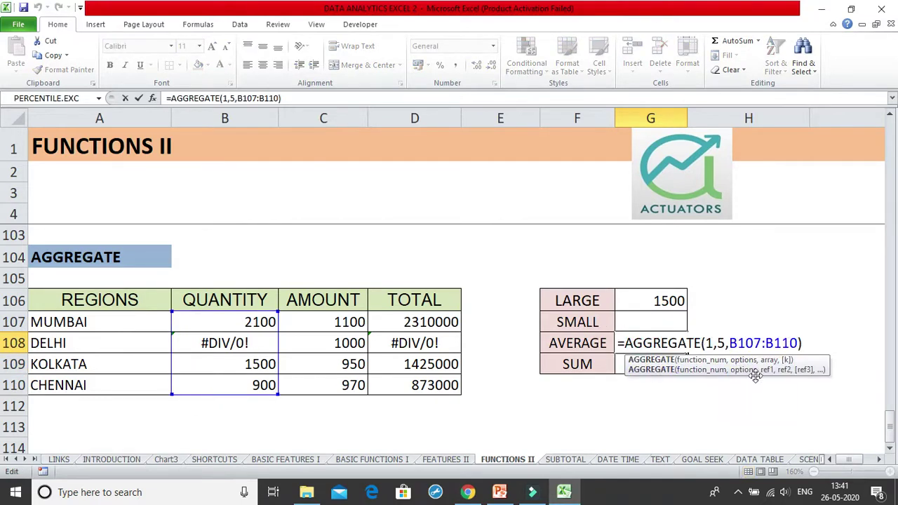
# Change G108's AGGREGATE option from 5 to 7 to also skip errors, giving 1500
pyautogui.click(728, 342)
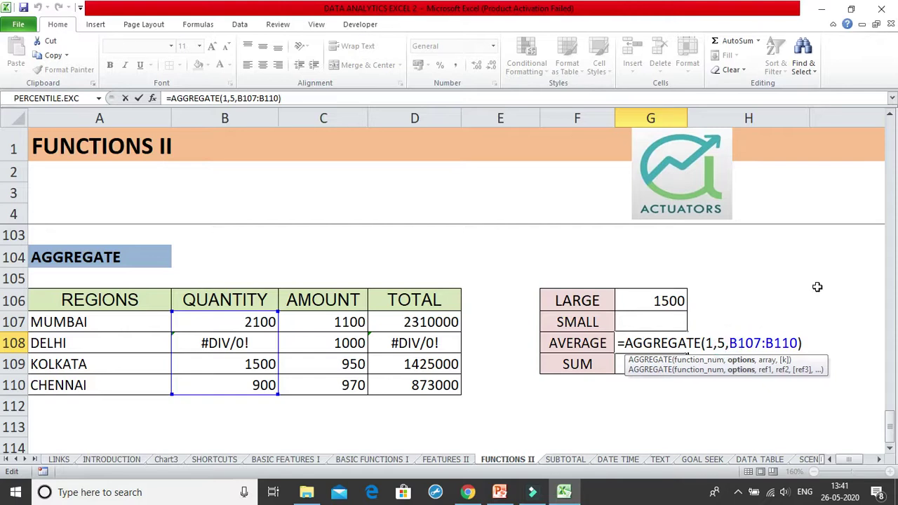
pyautogui.press('BackSpace')
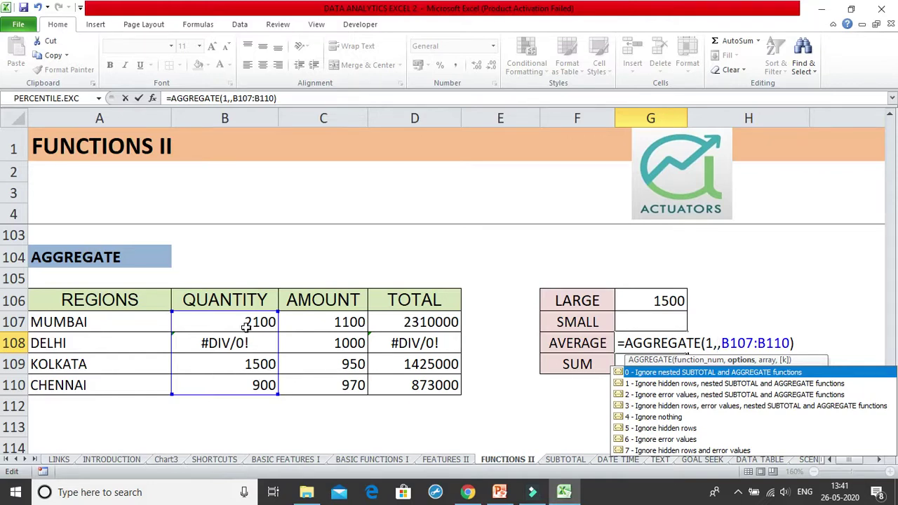
pyautogui.click(706, 452)
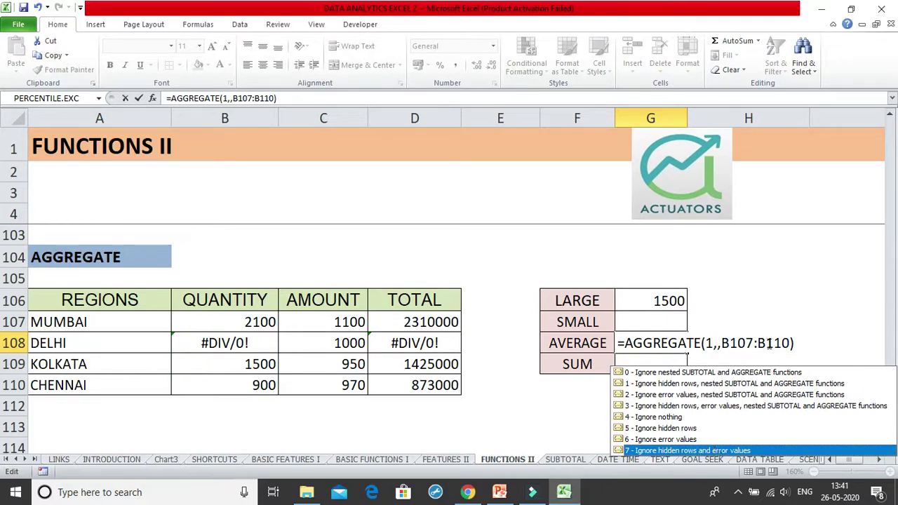
pyautogui.click(716, 344)
pyautogui.write(',7')
pyautogui.press('Return')
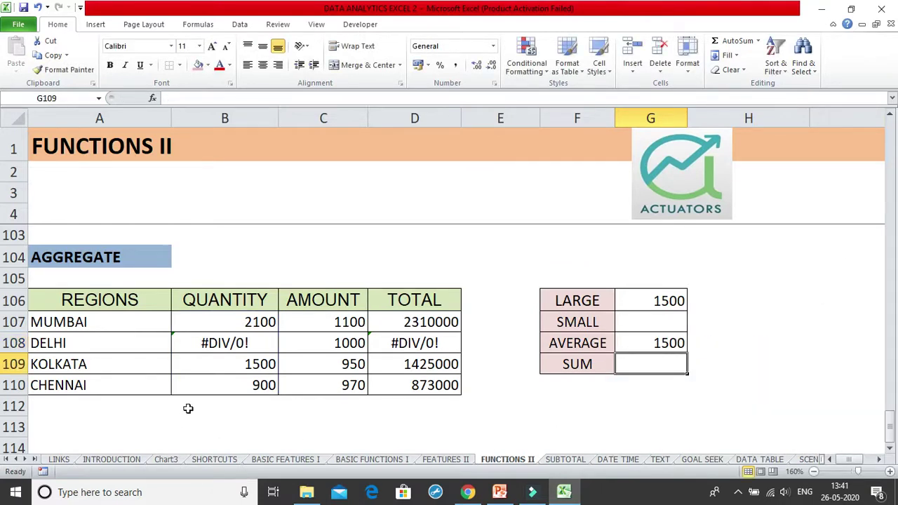
pyautogui.click(225, 344)
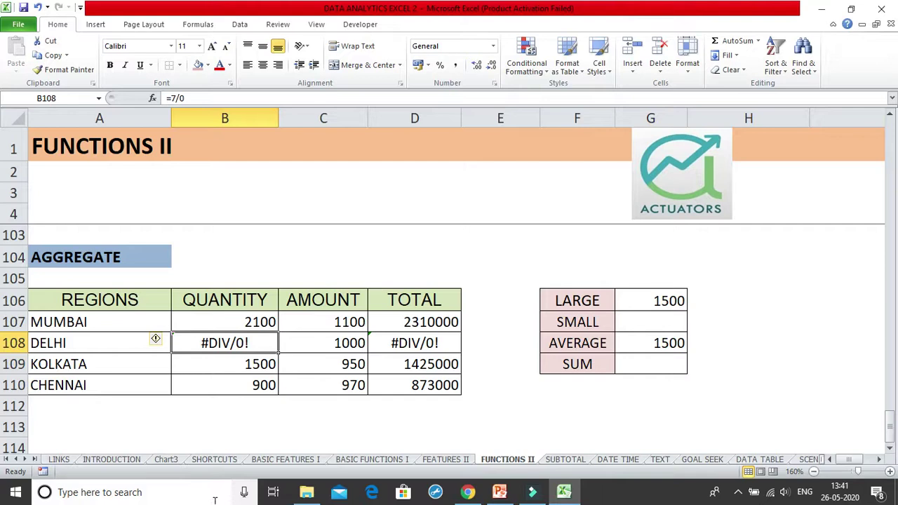
pyautogui.click(651, 343)
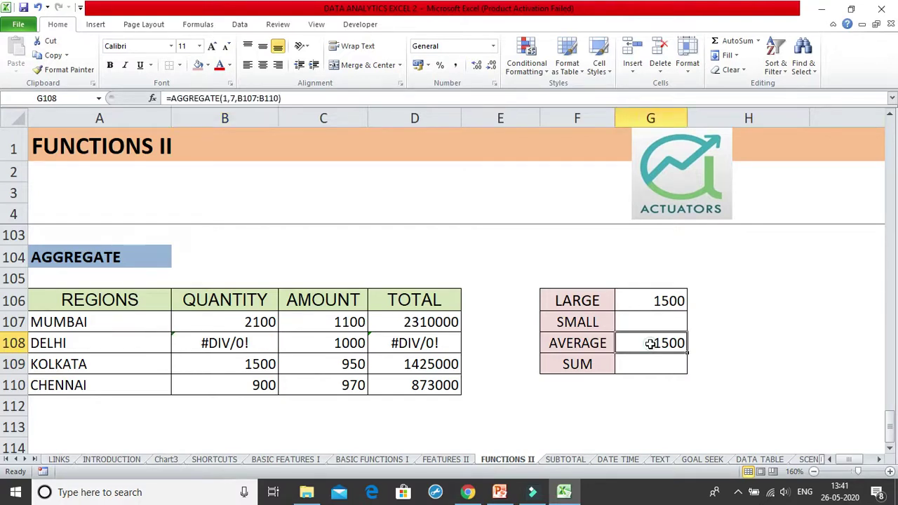
pyautogui.doubleClick(651, 343)
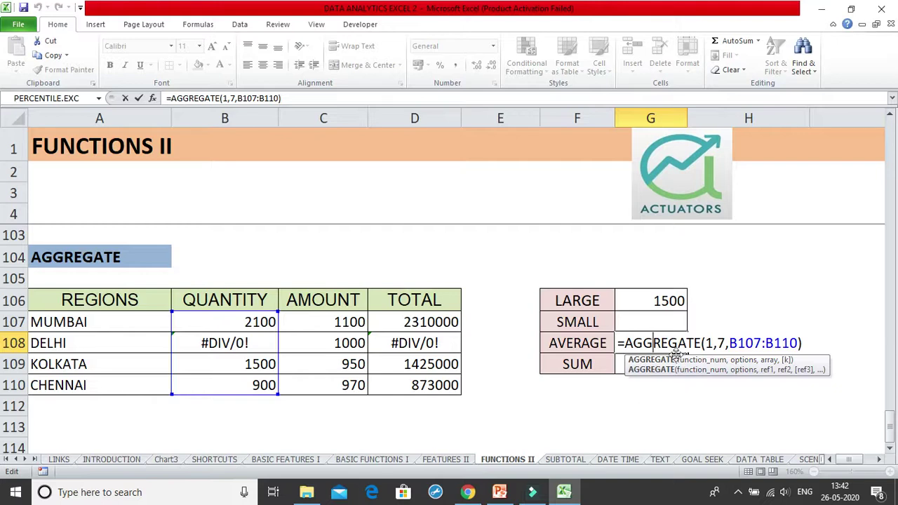
pyautogui.press('Return')
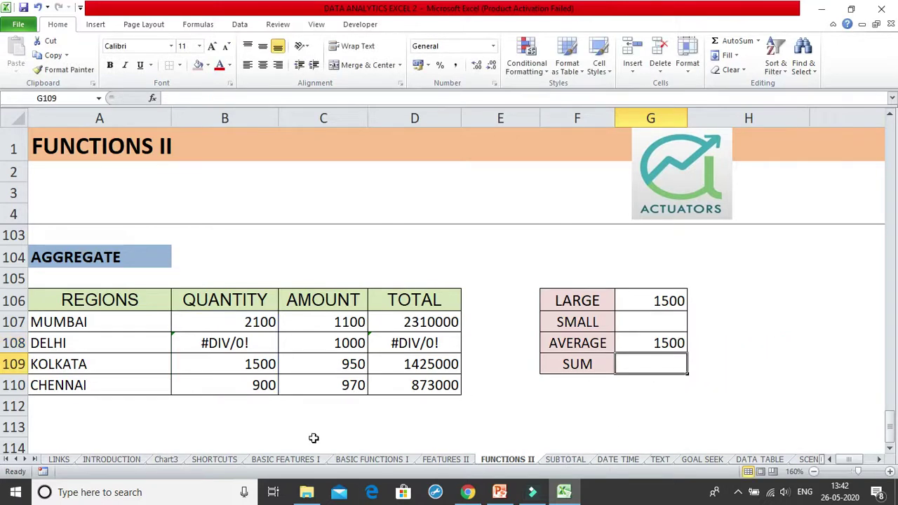
# Hide the CHENNAI row 110 and re-enter G108's formula, which now shows 1800
pyautogui.click(15, 386)
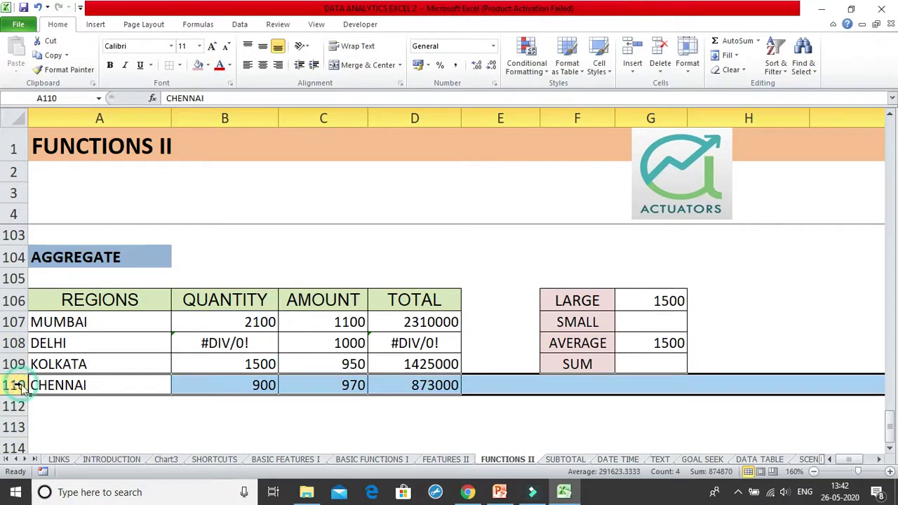
pyautogui.rightClick(20, 388)
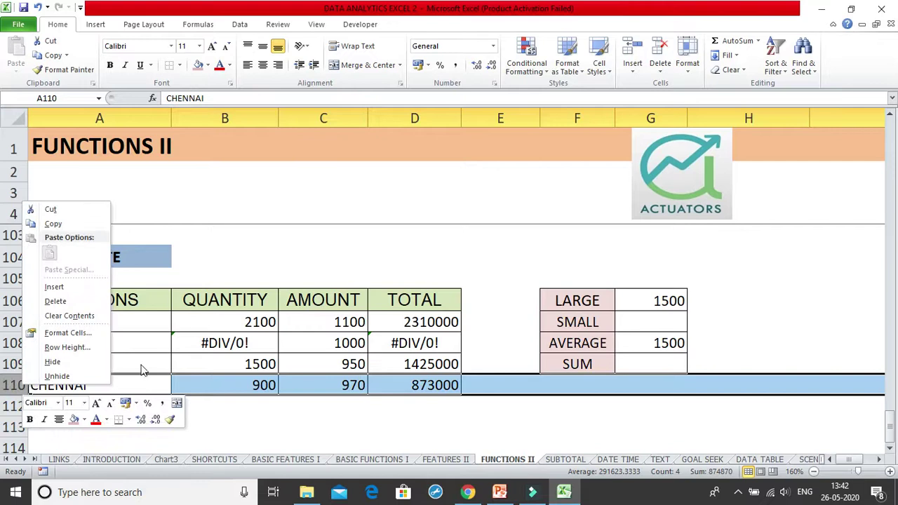
pyautogui.click(56, 361)
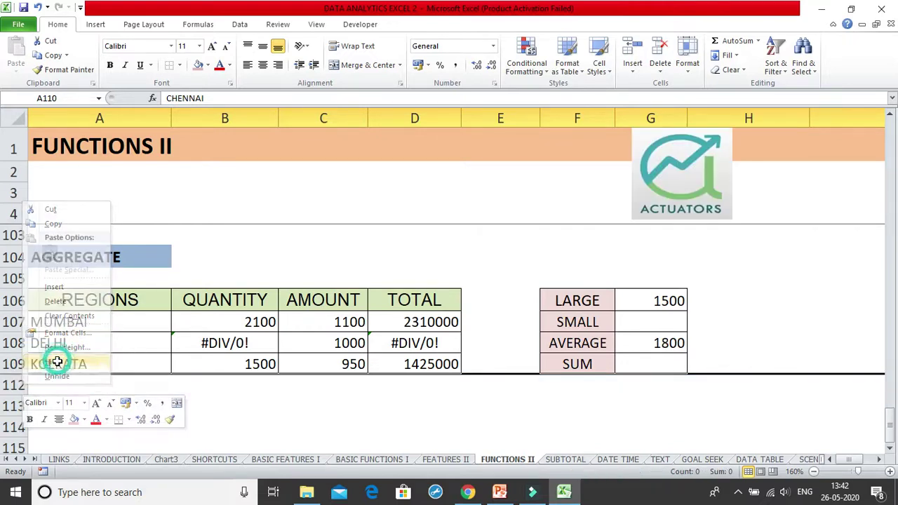
pyautogui.doubleClick(656, 343)
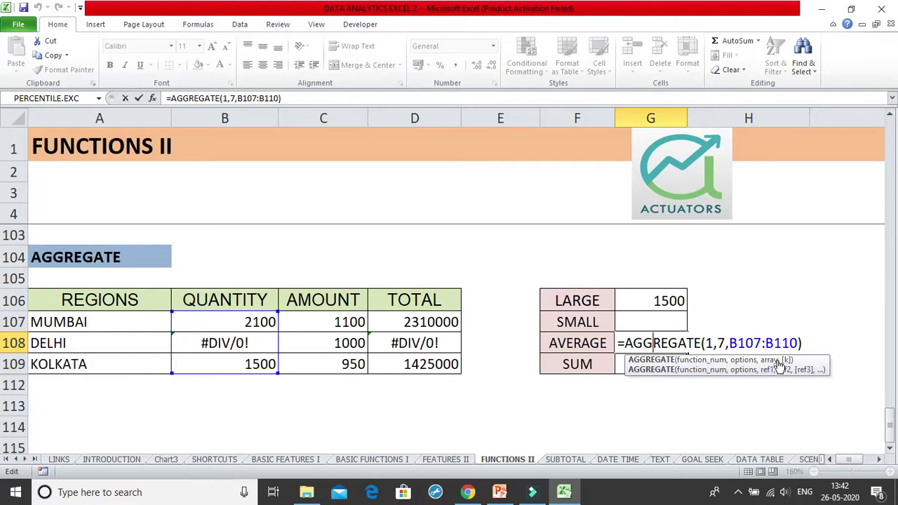
pyautogui.press('Return')
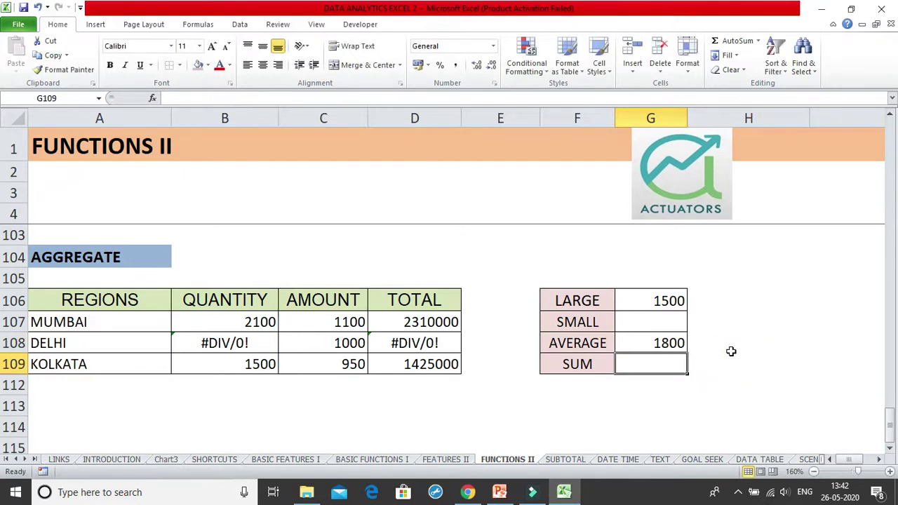
pyautogui.click(680, 334)
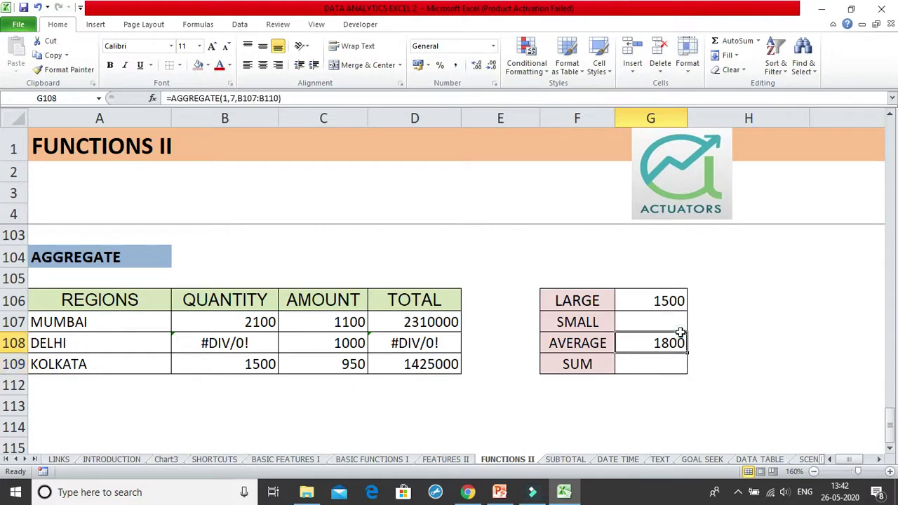